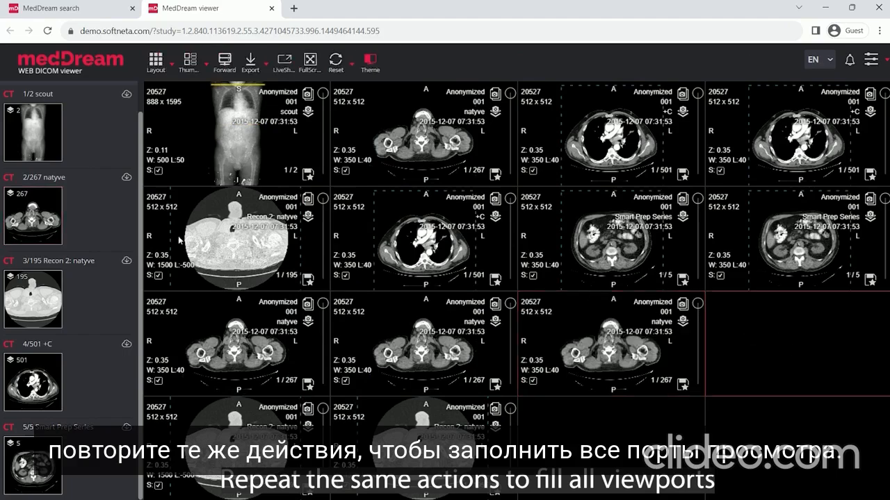
- Fill the remaining empty viewports of the 4x4 grid with the natyve and Recon 2: natyve series
{"action": "double_click", "coordinate": [9, 216]}
{"action": "left_click", "coordinate": [664, 428]}
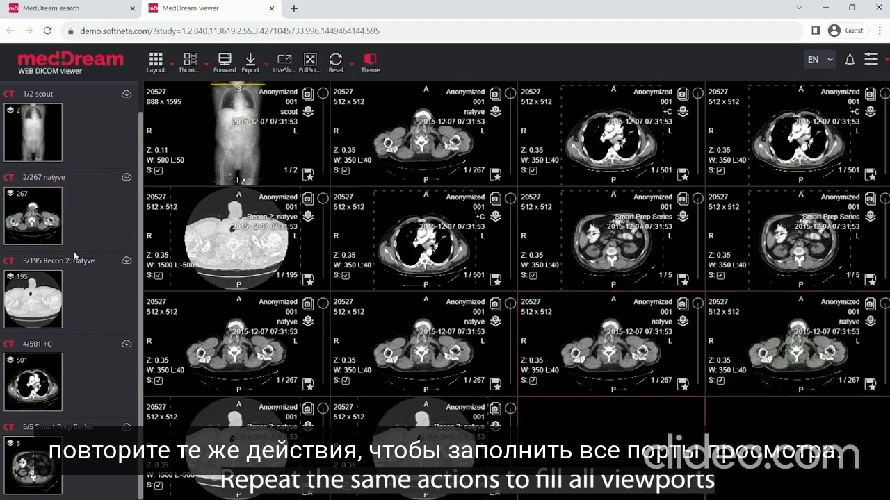
{"action": "double_click", "coordinate": [30, 316]}
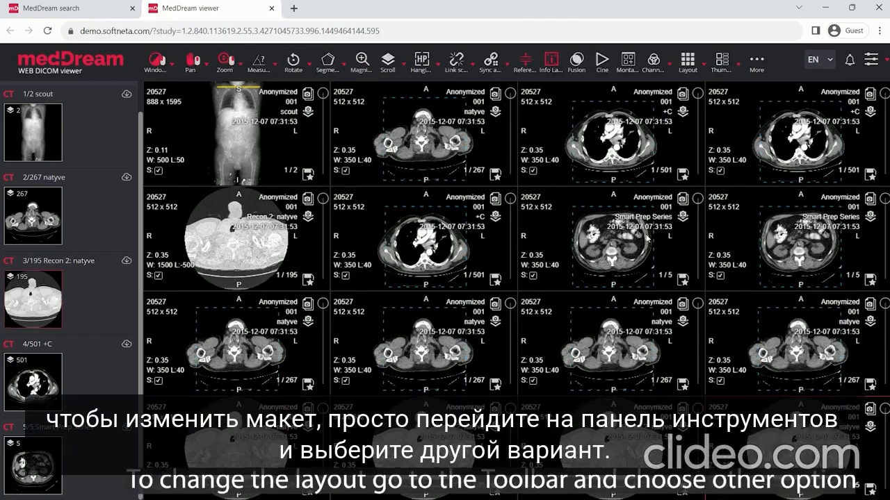
- Switch the viewer to the 1x2 screen layout
{"action": "left_click", "coordinate": [704, 67]}
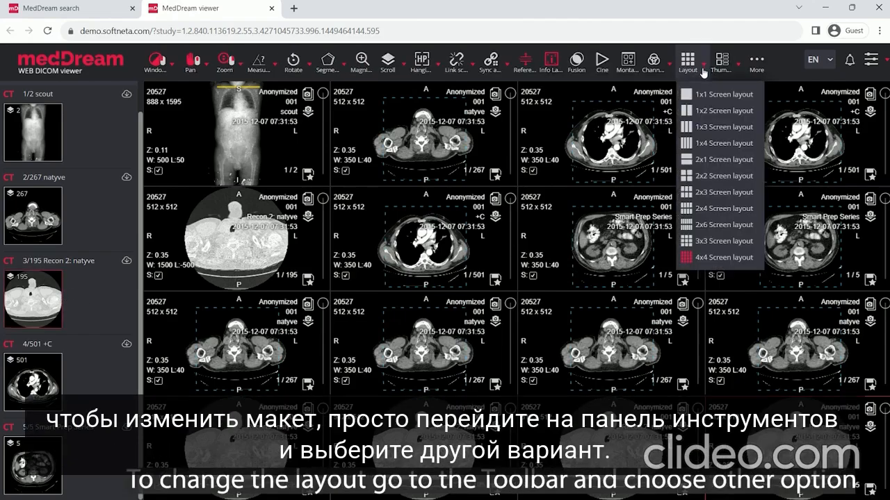
{"action": "left_click", "coordinate": [704, 110]}
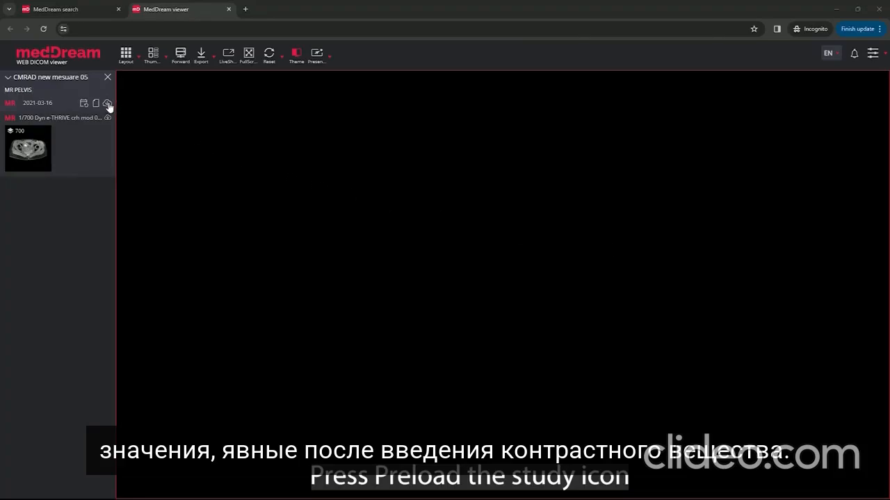
- Preload the MR pelvis study and display its Dyn e-THRIVE series in the viewport
{"action": "left_click", "coordinate": [107, 103]}
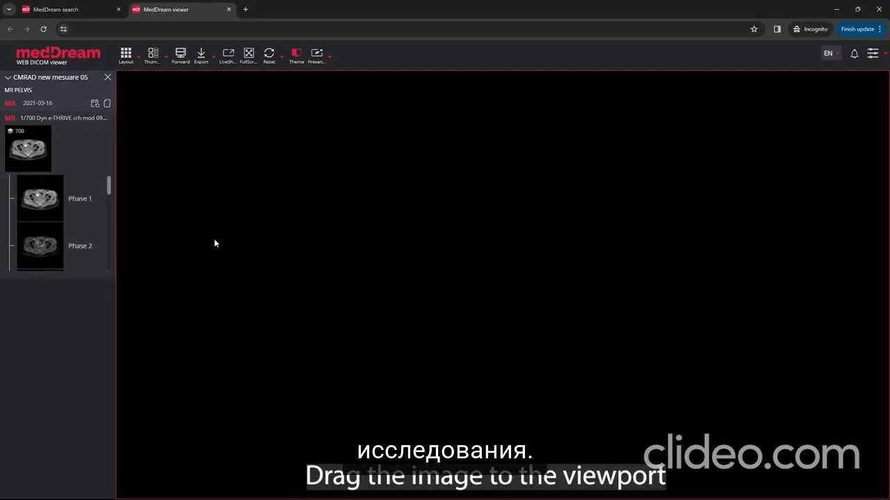
{"action": "left_click_drag", "start_coordinate": [31, 150], "coordinate": [415, 233]}
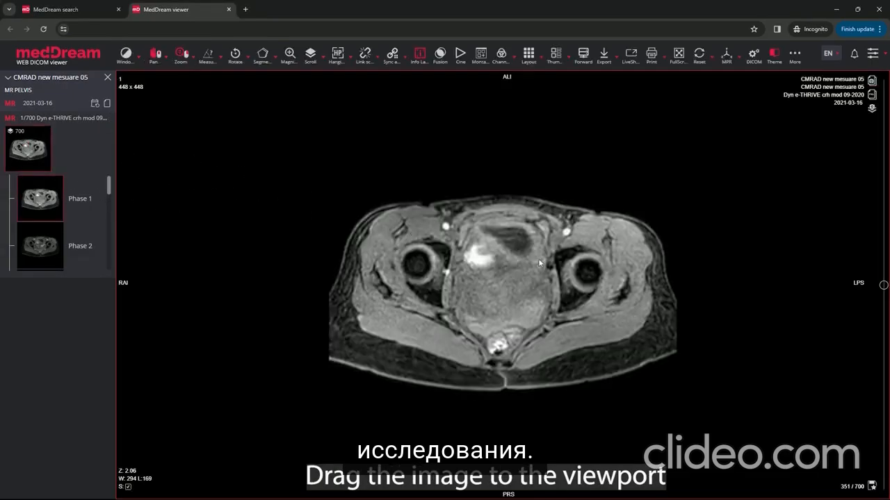
- Start the Time-Intensity Curve measurement on the enlarged pelvis image and move its window up and to one side
{"action": "right_click_drag", "start_coordinate": [540, 263], "coordinate": [555, 232]}
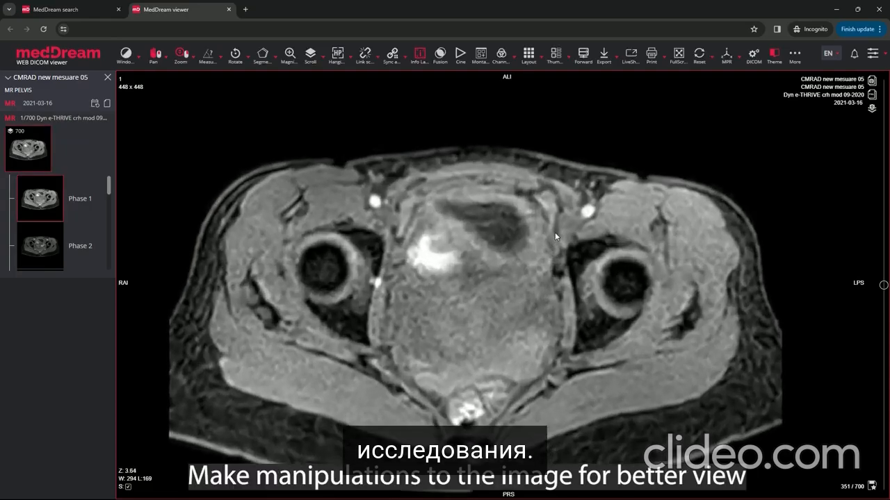
{"action": "middle_click_drag", "start_coordinate": [495, 320], "coordinate": [462, 289]}
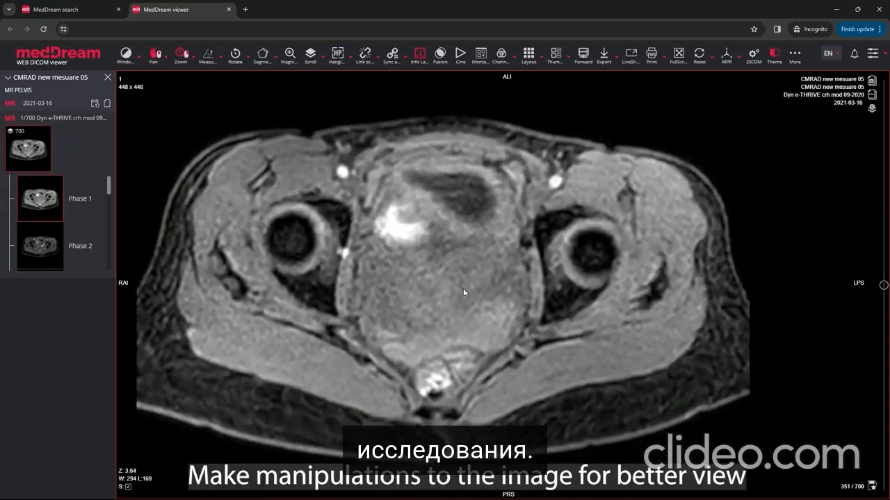
{"action": "left_click", "coordinate": [220, 62]}
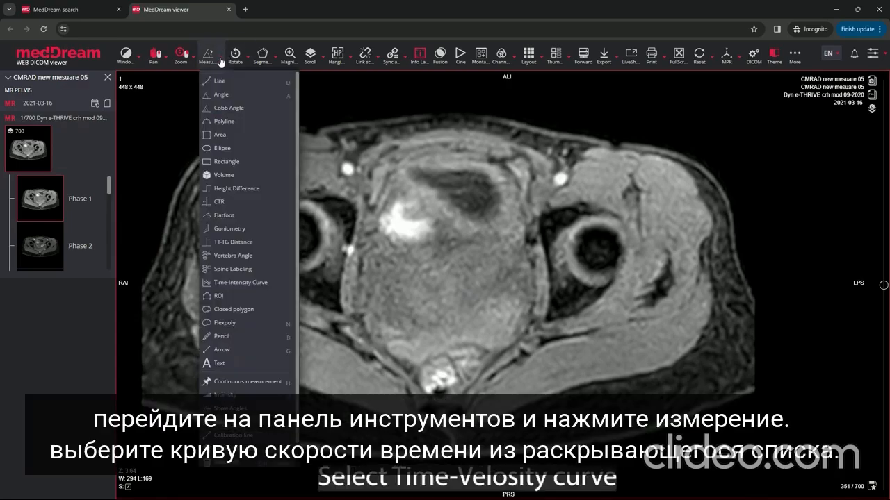
{"action": "left_click", "coordinate": [240, 283]}
{"action": "left_click_drag", "start_coordinate": [686, 113], "coordinate": [605, 89]}
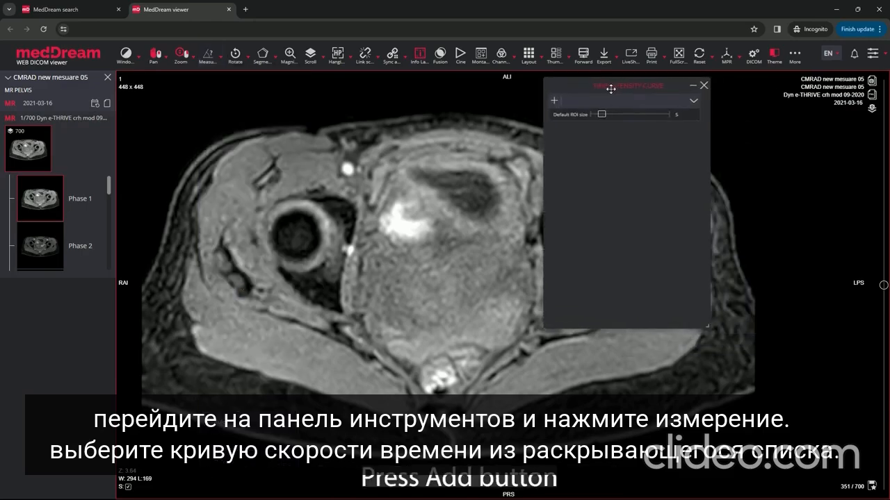
- Add four ROIs to the time-intensity graph: beside the femoral head, on the bright vessel, on the bright lesion, and in the central tissue below it
{"action": "left_click", "coordinate": [548, 102]}
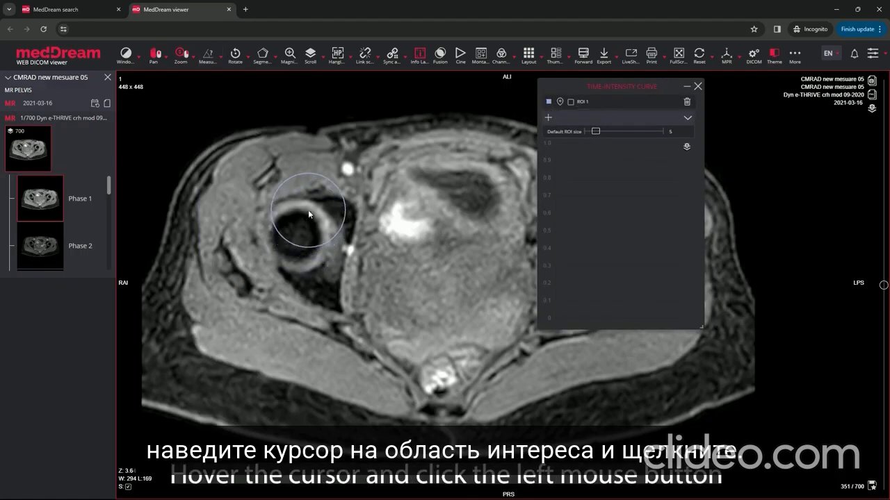
{"action": "left_click", "coordinate": [275, 206]}
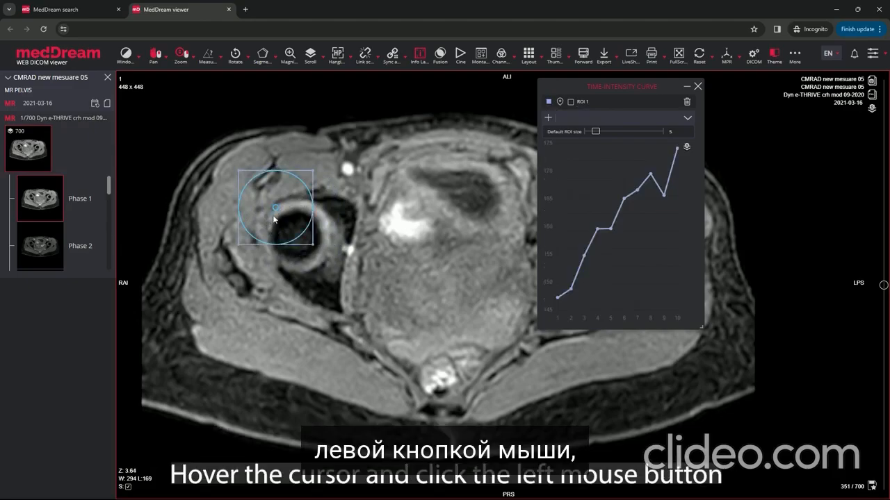
{"action": "left_click", "coordinate": [548, 118]}
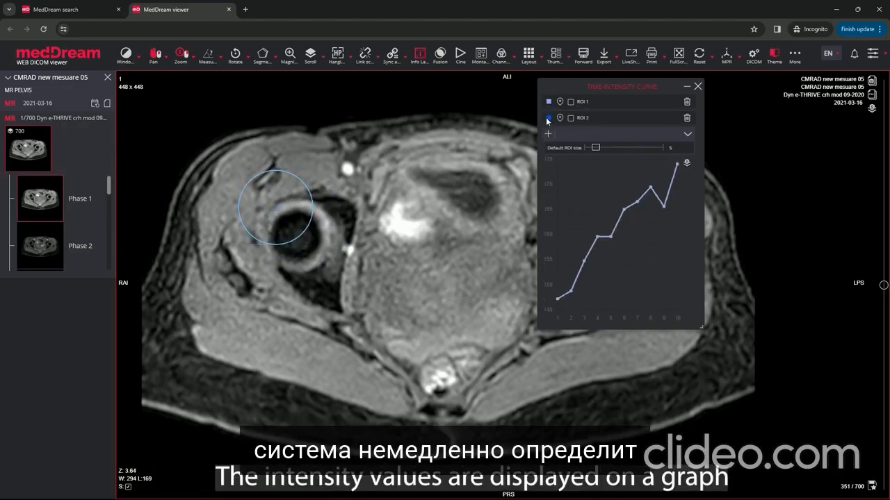
{"action": "left_click", "coordinate": [351, 174]}
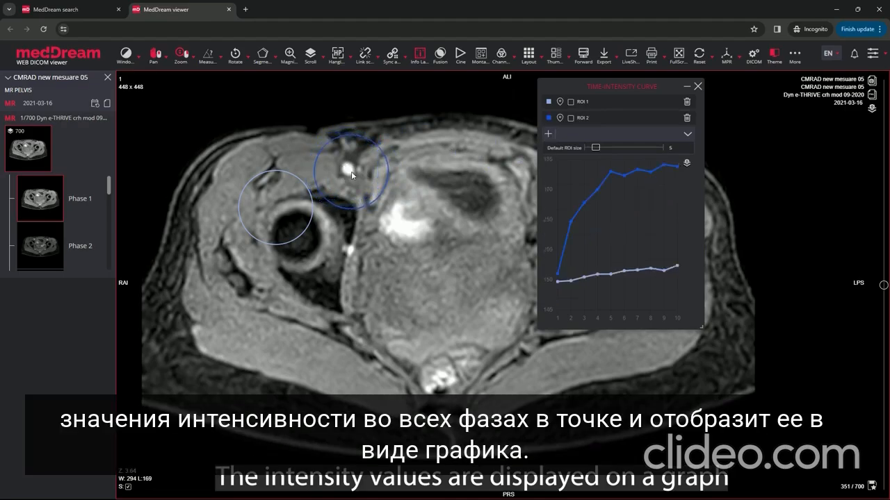
{"action": "left_click", "coordinate": [548, 134]}
{"action": "left_click", "coordinate": [409, 230]}
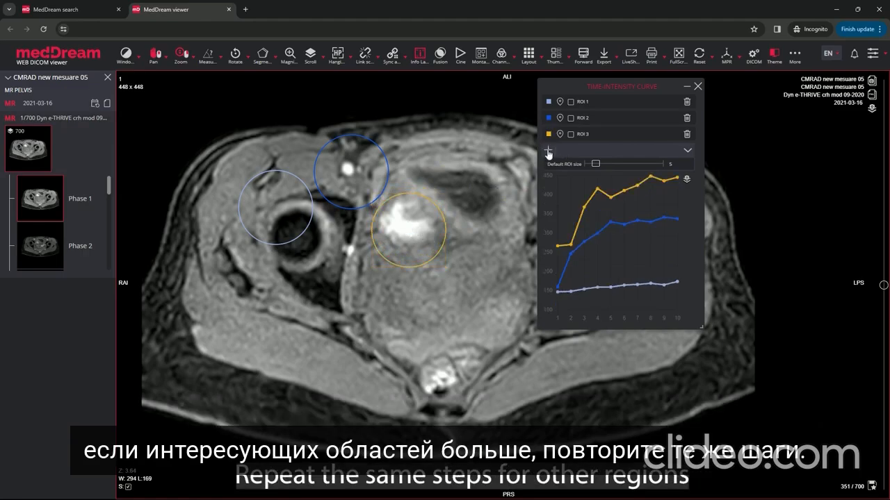
{"action": "left_click", "coordinate": [548, 151]}
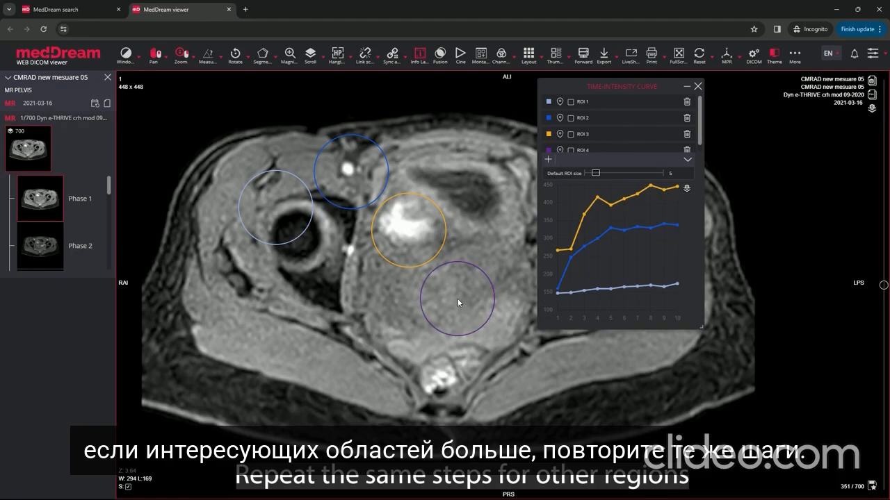
{"action": "left_click", "coordinate": [439, 317]}
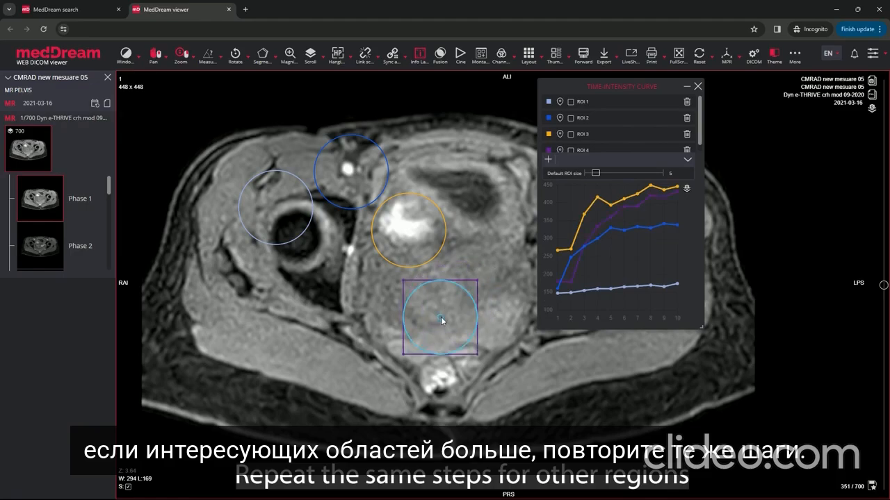
{"action": "left_click", "coordinate": [687, 191]}
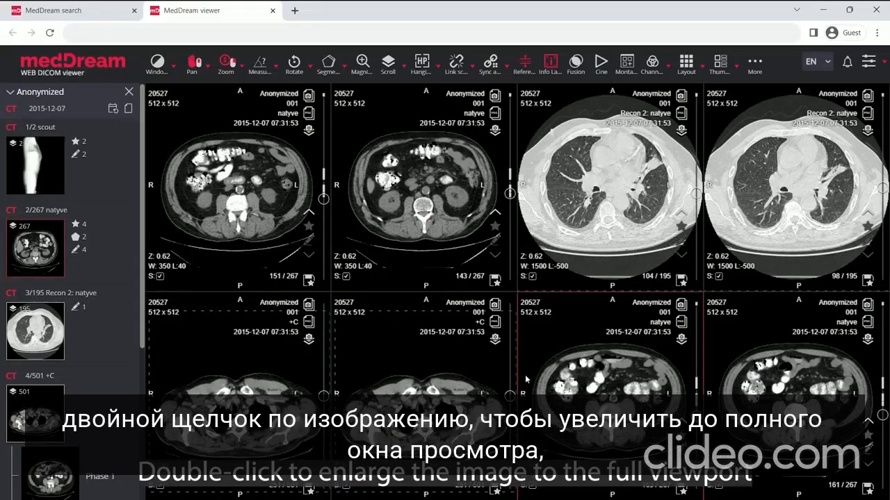
- Enlarge the first natyve image to the full view and restore the layout, then repeat with the last upper-row Recon 2: natyve image
{"action": "double_click", "coordinate": [257, 195]}
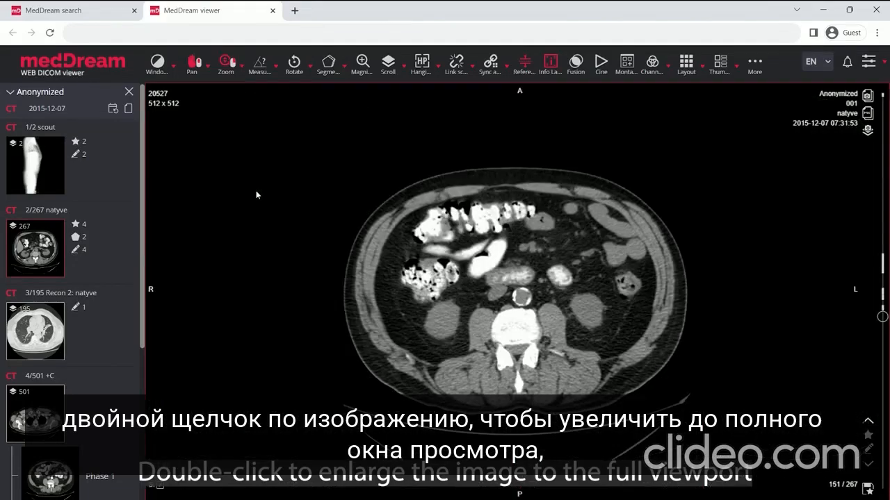
{"action": "double_click", "coordinate": [256, 194]}
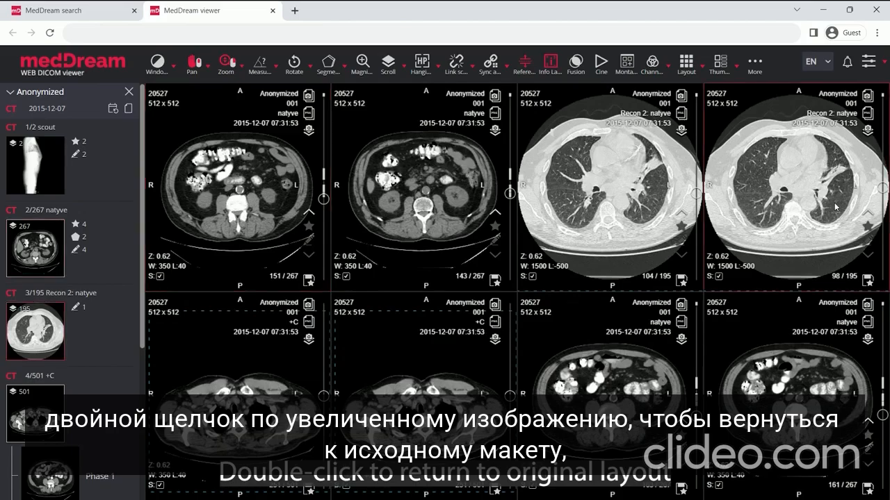
{"action": "double_click", "coordinate": [836, 206]}
{"action": "double_click", "coordinate": [827, 204]}
- Set the split layout's number of panels to Two in the Viewer settings and save the settings
{"action": "left_click", "coordinate": [868, 61]}
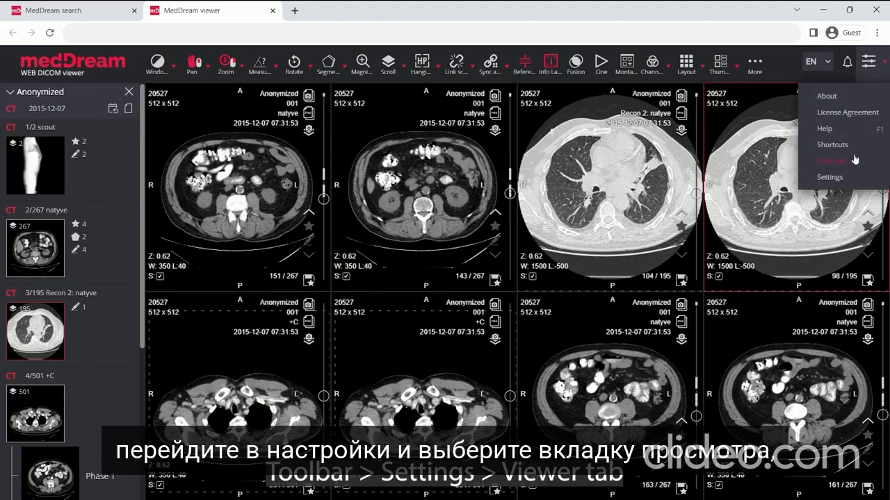
{"action": "left_click", "coordinate": [834, 180]}
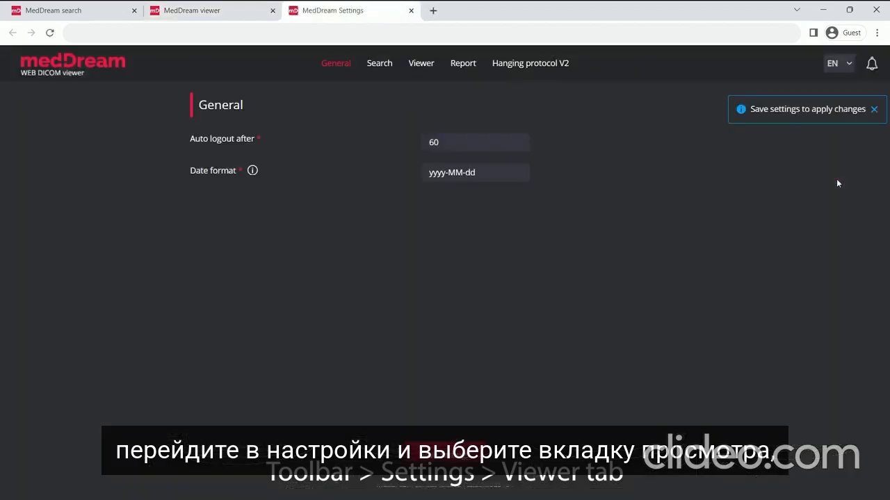
{"action": "left_click", "coordinate": [420, 63]}
{"action": "scroll", "coordinate": [557, 230], "scroll_direction": "down", "scroll_amount": 10}
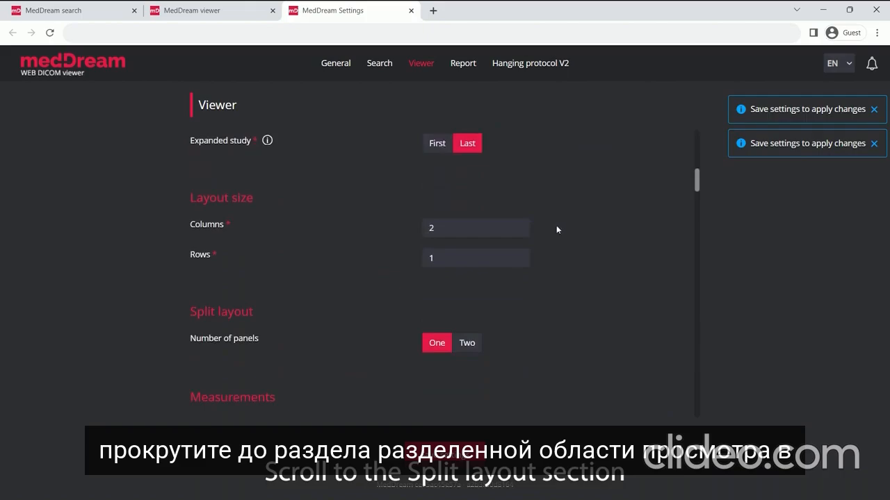
{"action": "left_click", "coordinate": [467, 343]}
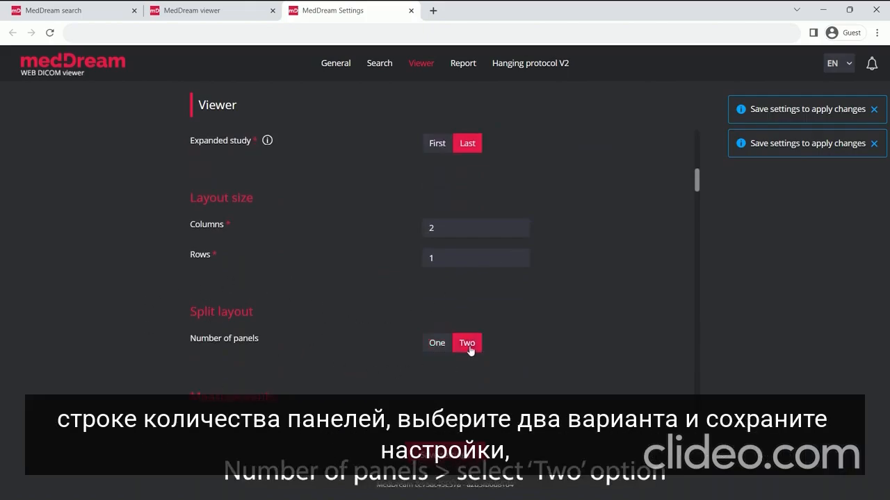
{"action": "left_click", "coordinate": [445, 453]}
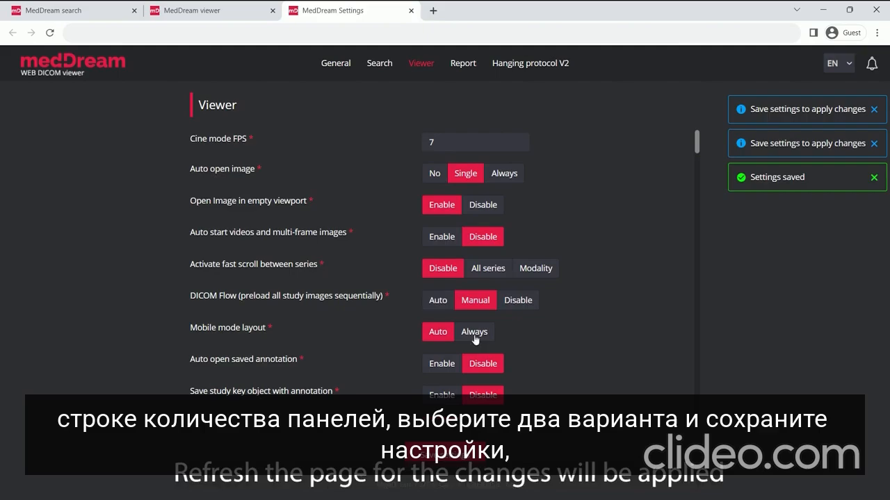
- Return to the viewer, reload the page to apply the saved settings, and preload the CT study
{"action": "left_click", "coordinate": [216, 12]}
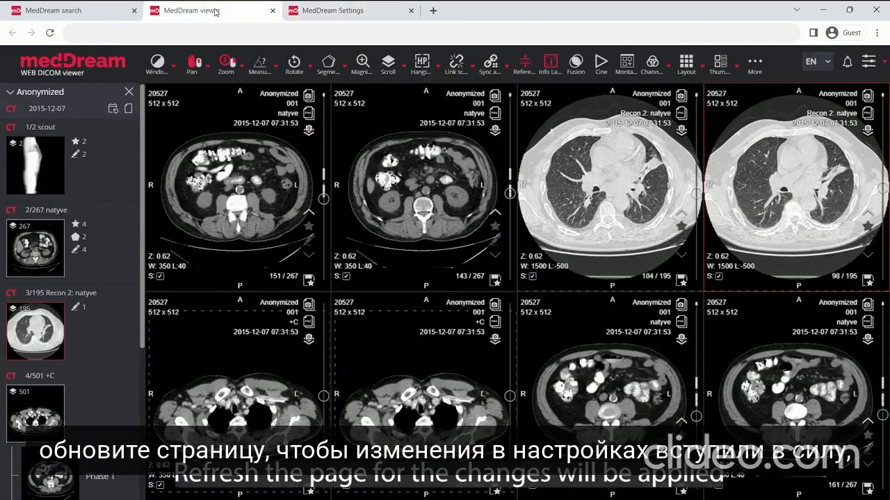
{"action": "key", "text": "F5"}
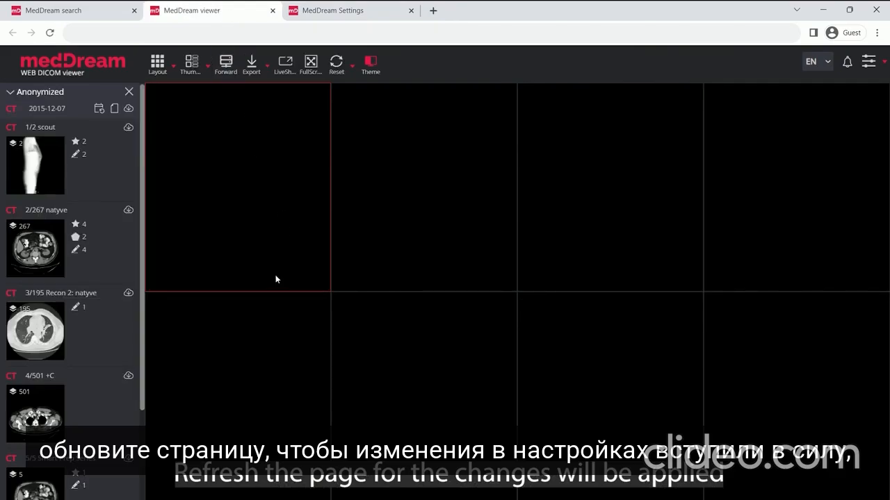
{"action": "left_click", "coordinate": [129, 109]}
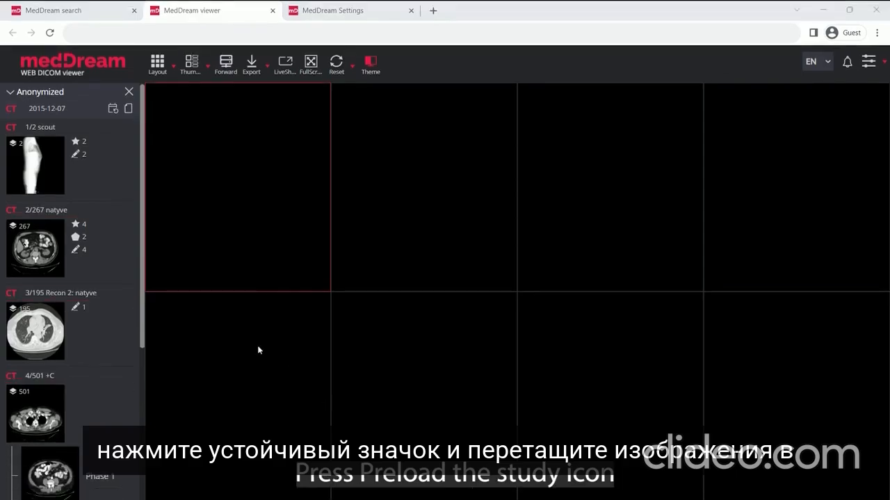
- Fill the 2x4 viewports with Recon 2: natyve in the upper-left and lower-right pairs, and +C in the other two pairs
{"action": "left_click", "coordinate": [45, 328]}
{"action": "left_click_drag", "start_coordinate": [44, 331], "coordinate": [417, 223]}
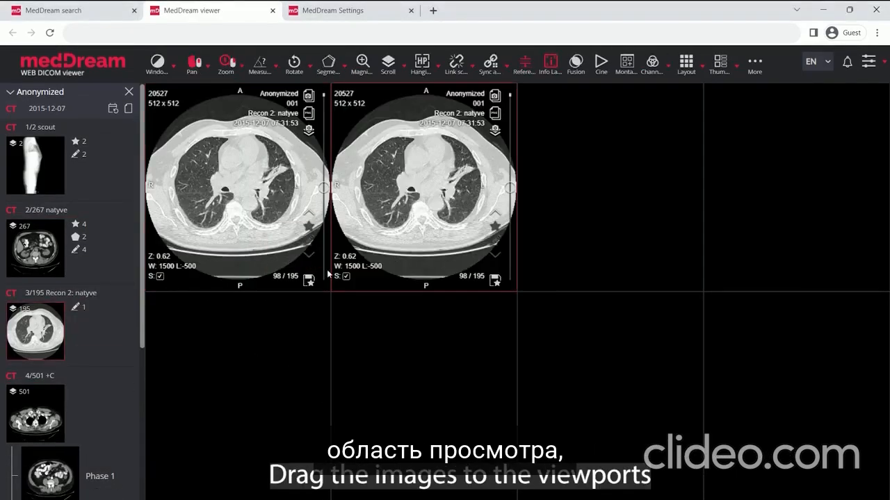
{"action": "left_click_drag", "start_coordinate": [35, 417], "coordinate": [402, 409]}
{"action": "left_click_drag", "start_coordinate": [64, 435], "coordinate": [609, 235]}
{"action": "left_click_drag", "start_coordinate": [52, 417], "coordinate": [765, 209]}
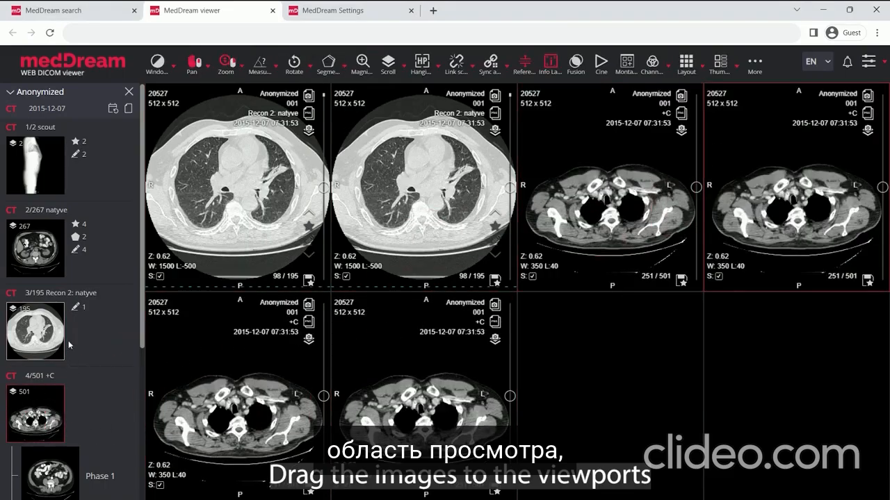
{"action": "left_click_drag", "start_coordinate": [36, 331], "coordinate": [605, 390]}
{"action": "left_click_drag", "start_coordinate": [71, 327], "coordinate": [827, 361]}
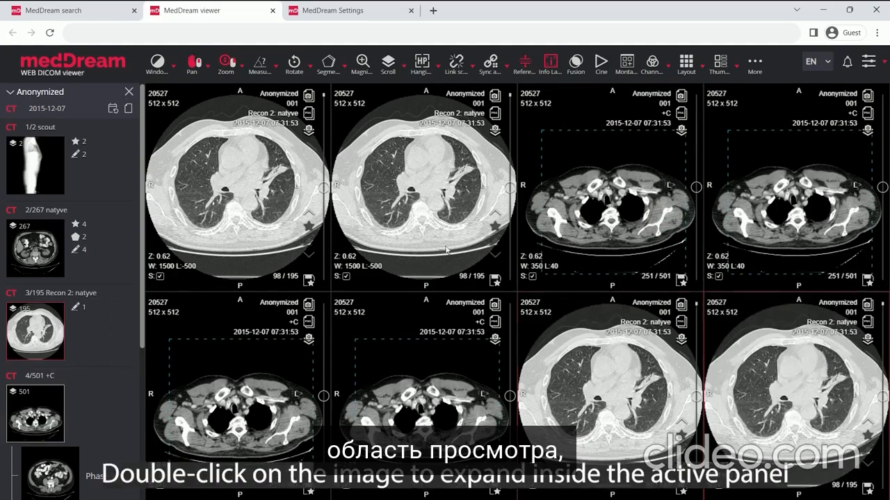
- Expand the first Recon 2: natyve image within its own panel and restore it, then expand it to the opposite panel and restore the layout
{"action": "double_click", "coordinate": [238, 208]}
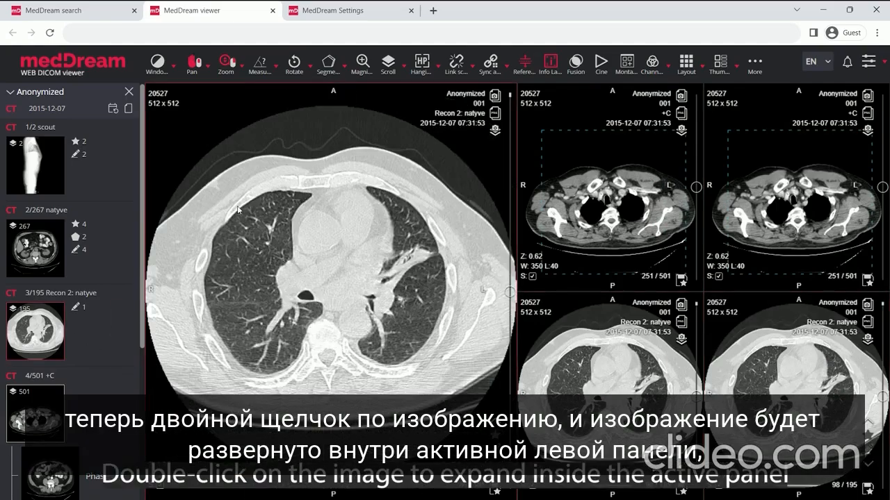
{"action": "double_click", "coordinate": [238, 209]}
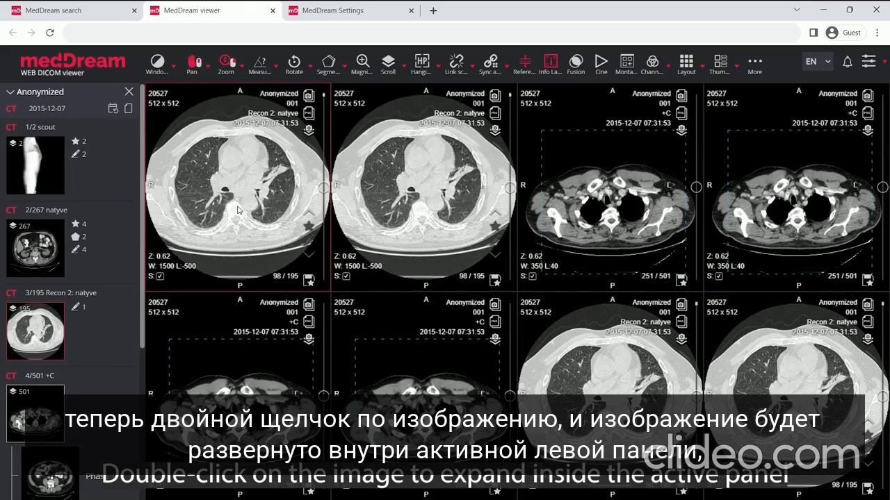
{"action": "double_click", "coordinate": [237, 211], "text": "alt"}
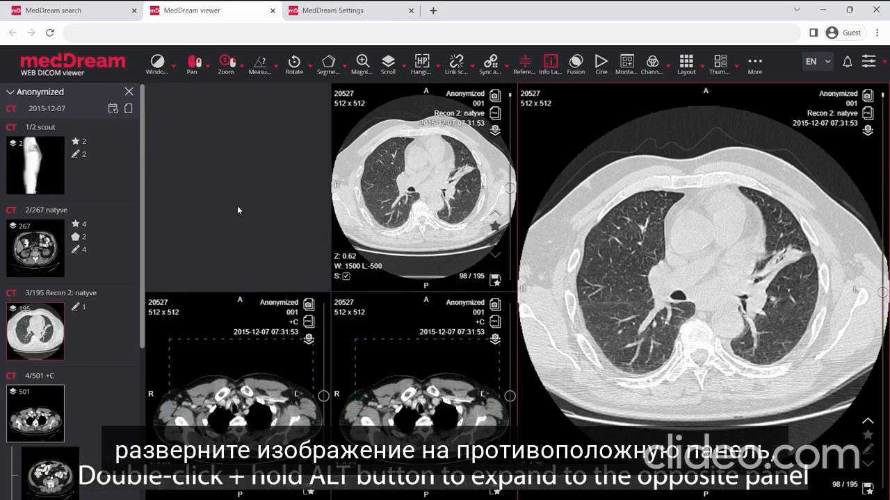
{"action": "double_click", "coordinate": [681, 241]}
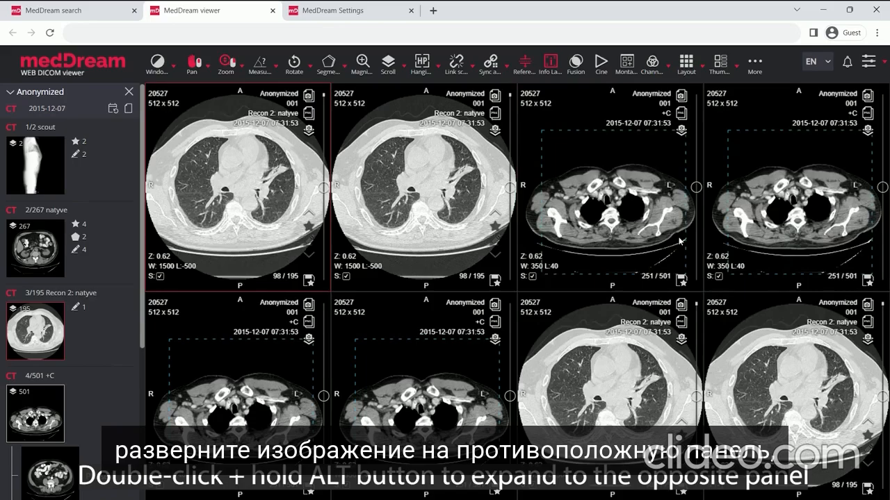
- Expand the first +C image within its own panel and restore it, then expand the upper +C pair across both panels and restore the layout
{"action": "double_click", "coordinate": [583, 193]}
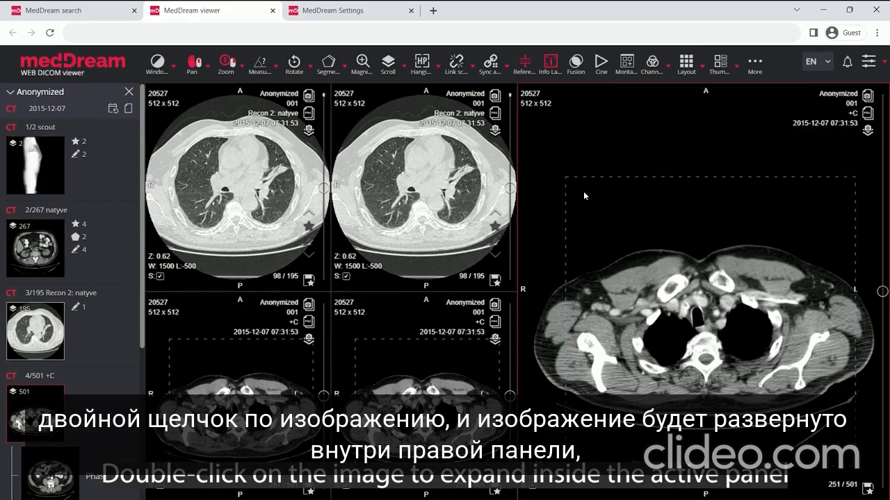
{"action": "double_click", "coordinate": [584, 196]}
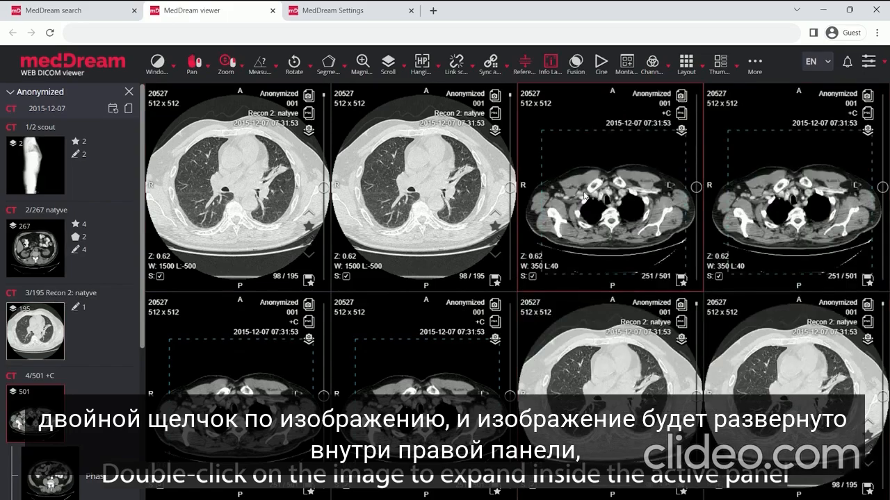
{"action": "double_click", "coordinate": [704, 237]}
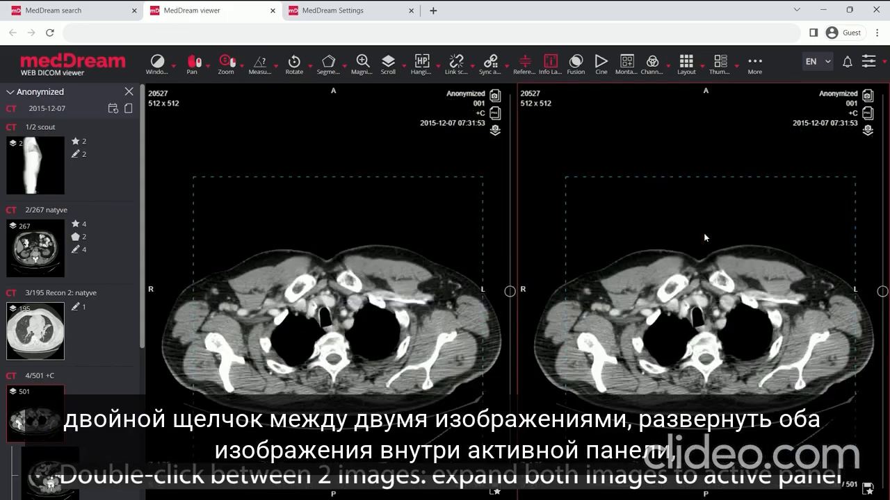
{"action": "double_click", "coordinate": [704, 237]}
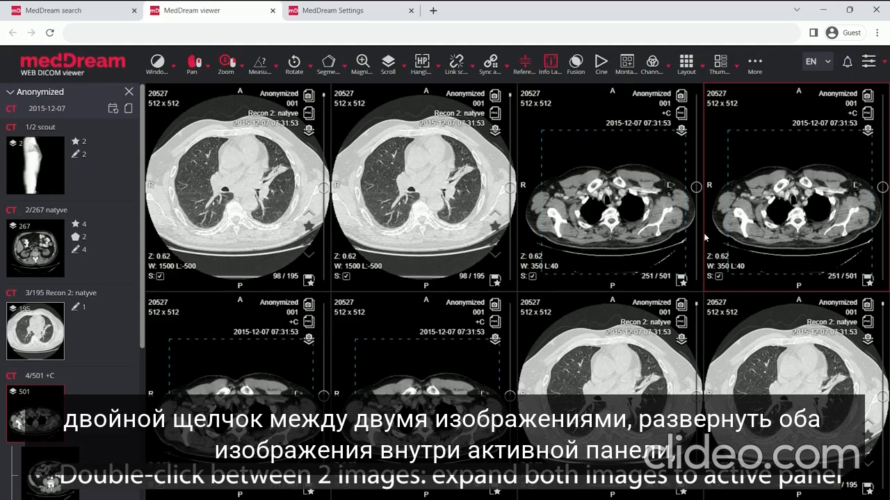
- Expand the vertically neighbouring last-column images together and restore them, then expand the four images around the second panel's centre and restore the layout
{"action": "double_click", "coordinate": [824, 294]}
{"action": "double_click", "coordinate": [825, 294]}
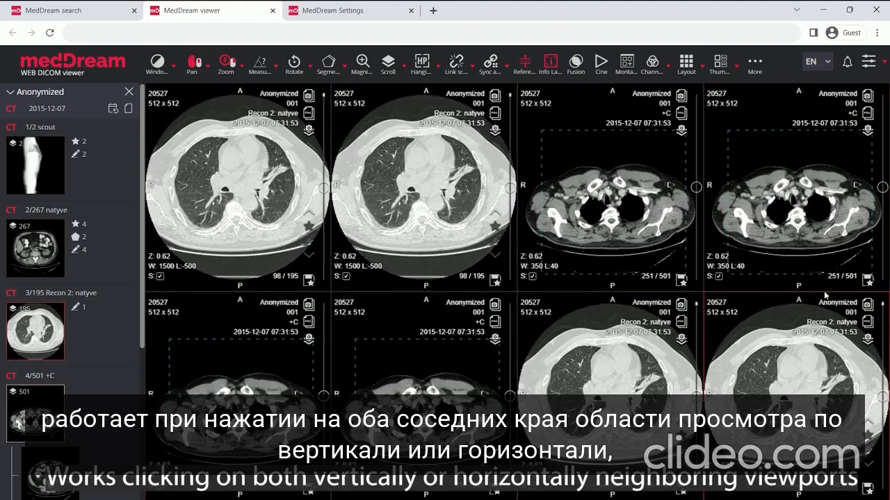
{"action": "double_click", "coordinate": [703, 291]}
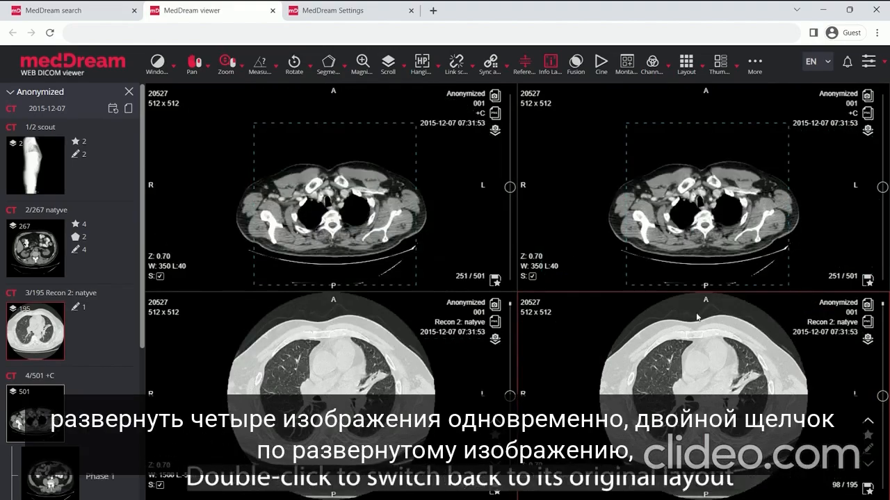
{"action": "double_click", "coordinate": [697, 317]}
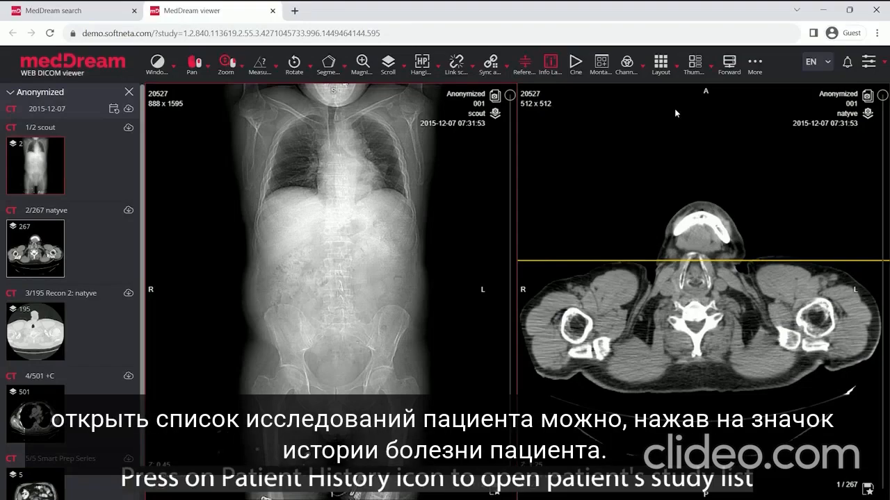
- Add the 2001-01-09 DX CHEST study from the patient history to the viewer and close the history window
{"action": "left_click", "coordinate": [114, 110]}
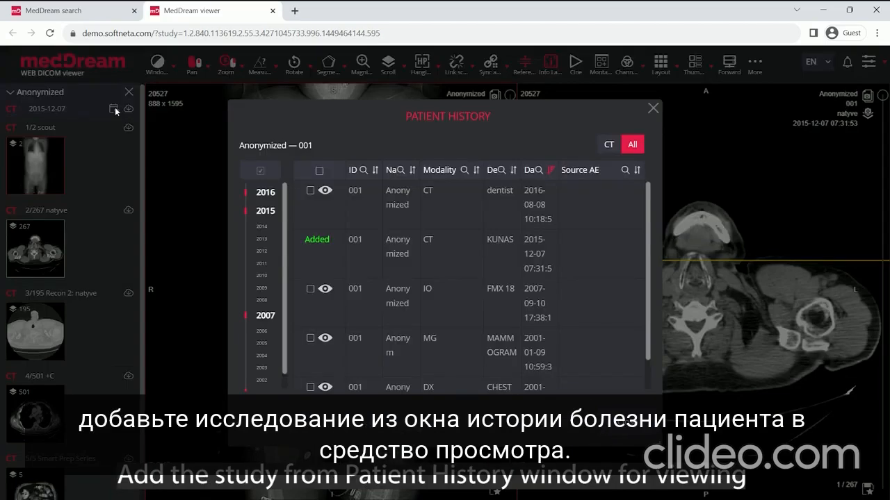
{"action": "scroll", "coordinate": [357, 250], "scroll_direction": "down", "scroll_amount": 1}
{"action": "left_click", "coordinate": [325, 352]}
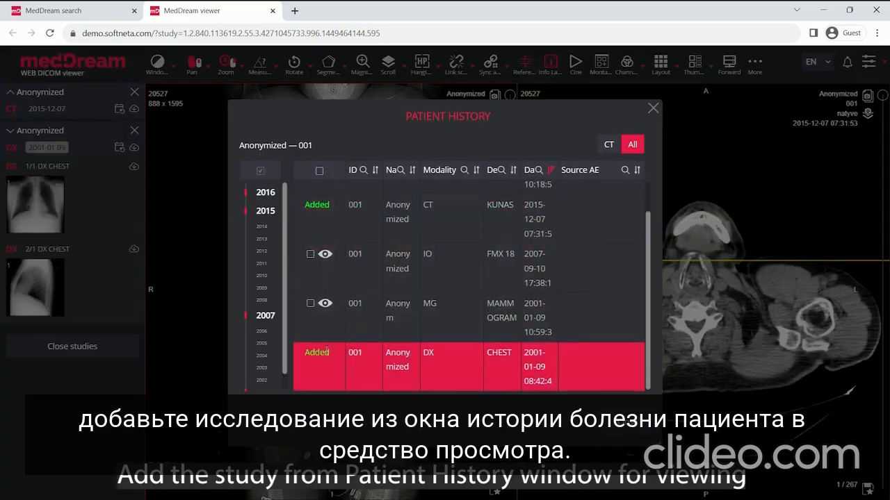
{"action": "left_click", "coordinate": [632, 429]}
- Display the 1/1 DX CHEST series in the second viewport and close the 2015-12-07 CT study
{"action": "left_click_drag", "start_coordinate": [23, 228], "coordinate": [711, 211]}
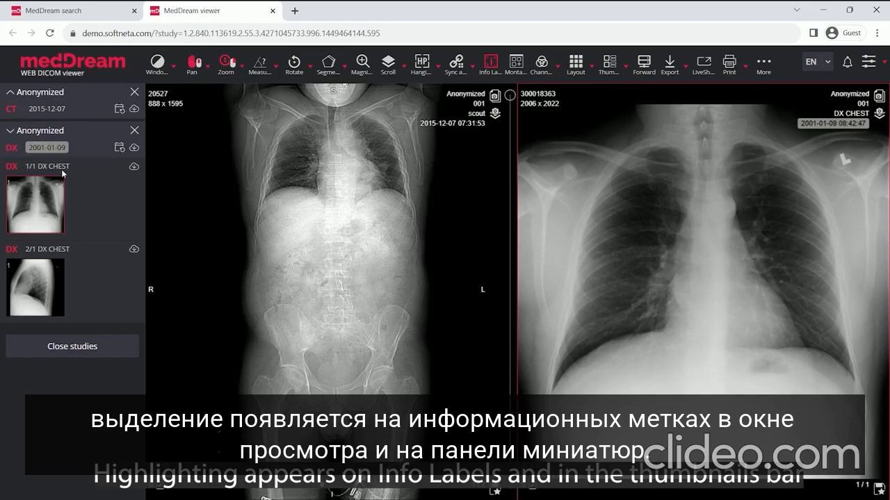
{"action": "left_click", "coordinate": [135, 92]}
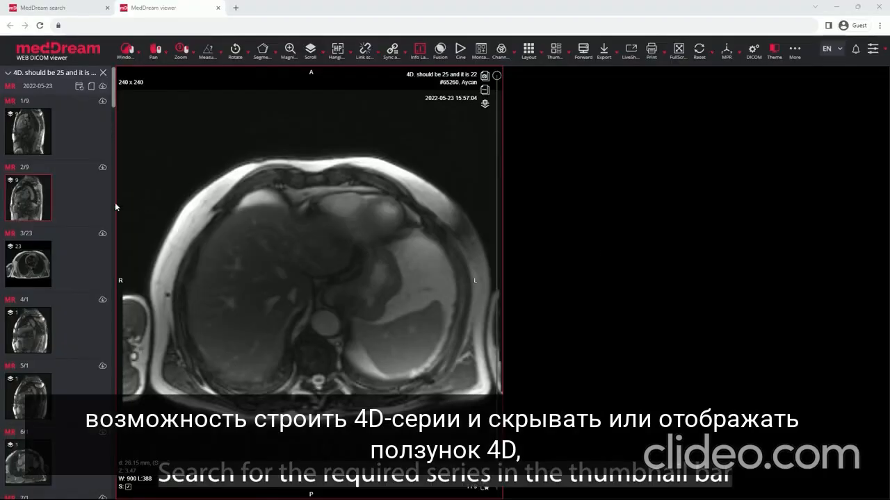
- Find MR series 30/25 among the thumbnails and load it into the first viewport
{"action": "scroll", "coordinate": [71, 236], "scroll_direction": "down", "scroll_amount": 12}
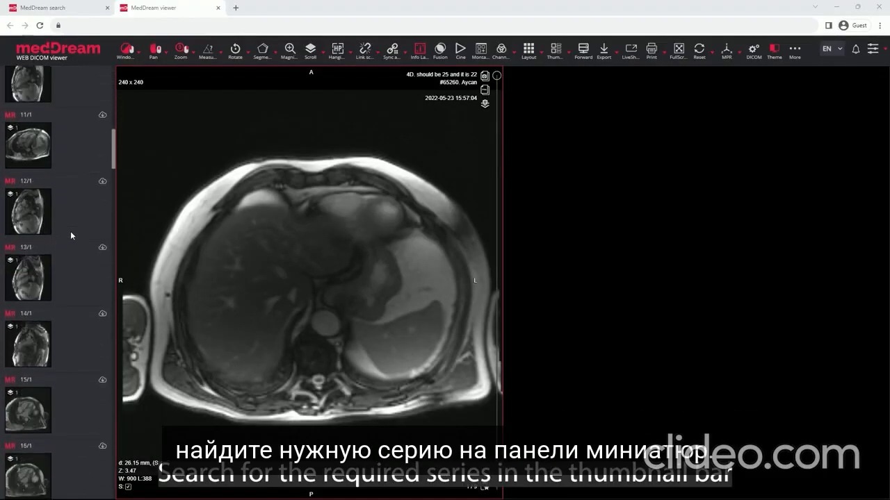
{"action": "scroll", "coordinate": [70, 235], "scroll_direction": "down", "scroll_amount": 10}
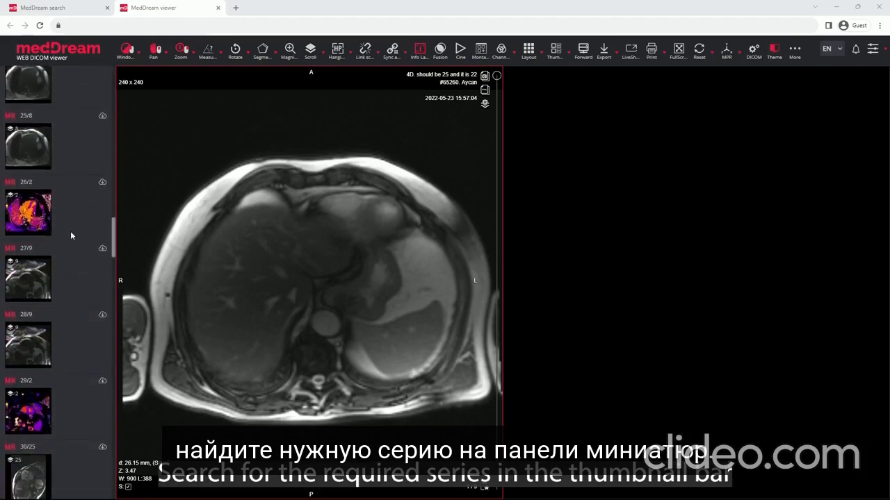
{"action": "scroll", "coordinate": [70, 236], "scroll_direction": "down", "scroll_amount": 5}
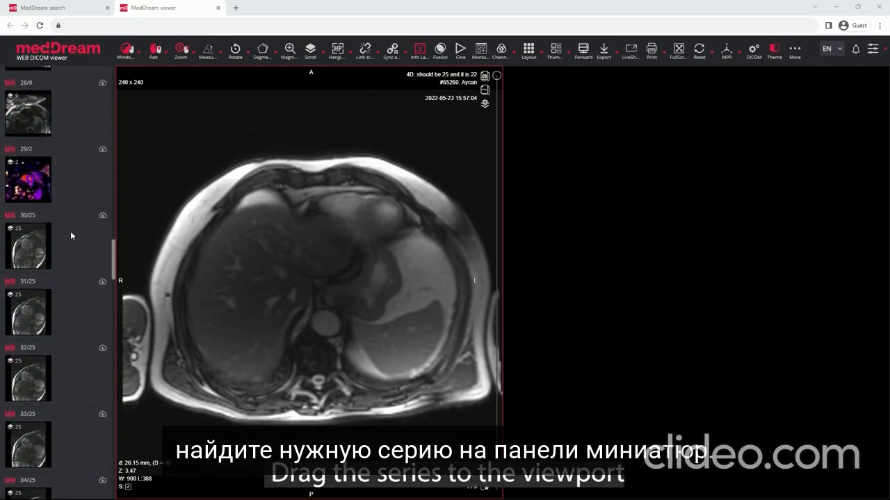
{"action": "left_click_drag", "start_coordinate": [38, 246], "coordinate": [308, 251]}
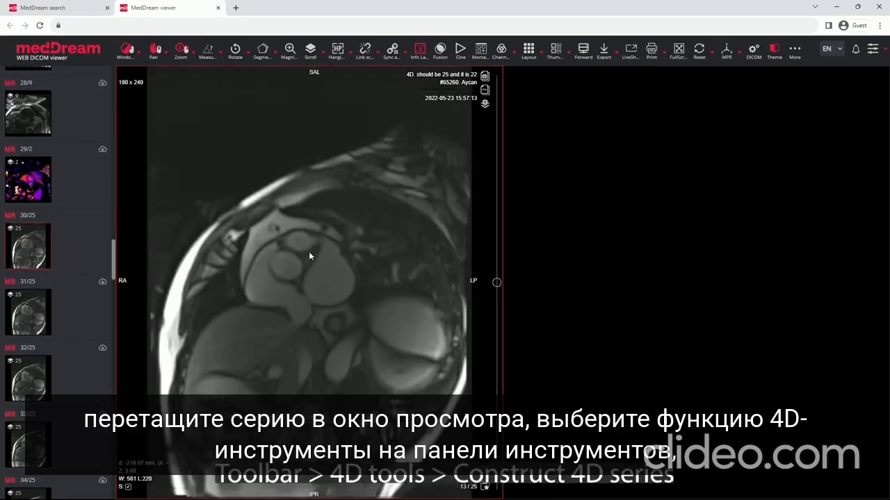
- Start Construct 4D Series and enlarge the Virtual Series dialog to show more of the series list
{"action": "left_click", "coordinate": [796, 50]}
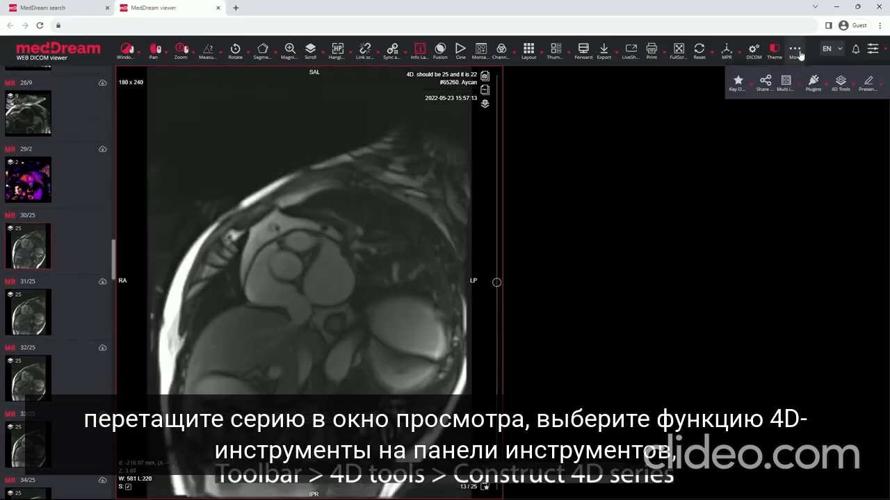
{"action": "left_click", "coordinate": [842, 83]}
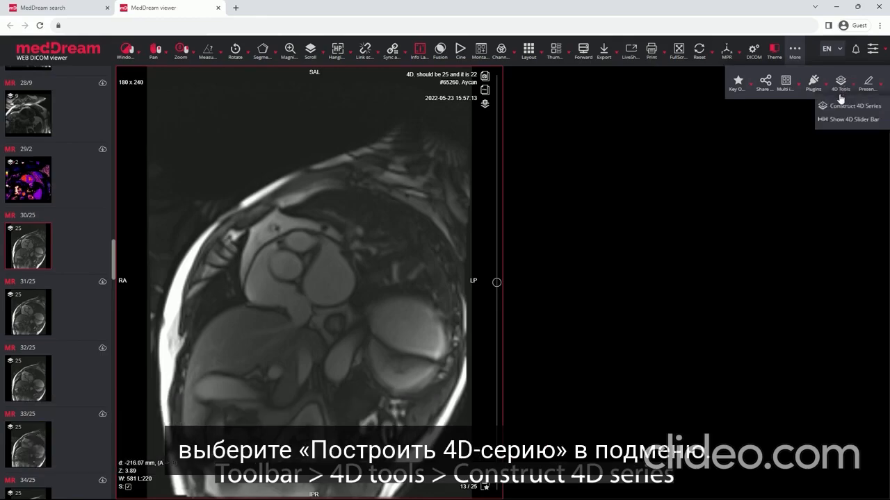
{"action": "left_click", "coordinate": [836, 106]}
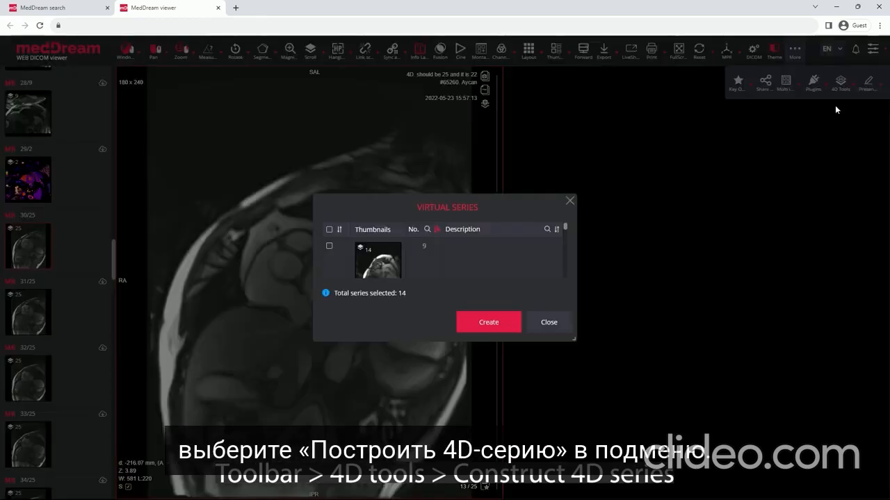
{"action": "left_click_drag", "start_coordinate": [571, 337], "coordinate": [579, 444]}
{"action": "left_click_drag", "start_coordinate": [480, 210], "coordinate": [481, 88]}
{"action": "left_click_drag", "start_coordinate": [585, 326], "coordinate": [593, 417]}
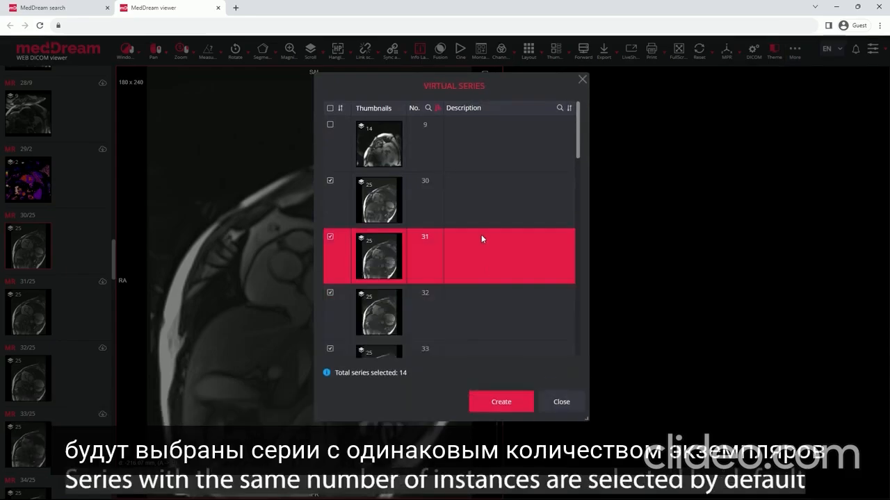
- Review the preselected series, create the virtual series from them, and locate its thumbnail at the end of the study
{"action": "scroll", "coordinate": [481, 236], "scroll_direction": "down", "scroll_amount": 5}
{"action": "scroll", "coordinate": [481, 234], "scroll_direction": "up", "scroll_amount": 5}
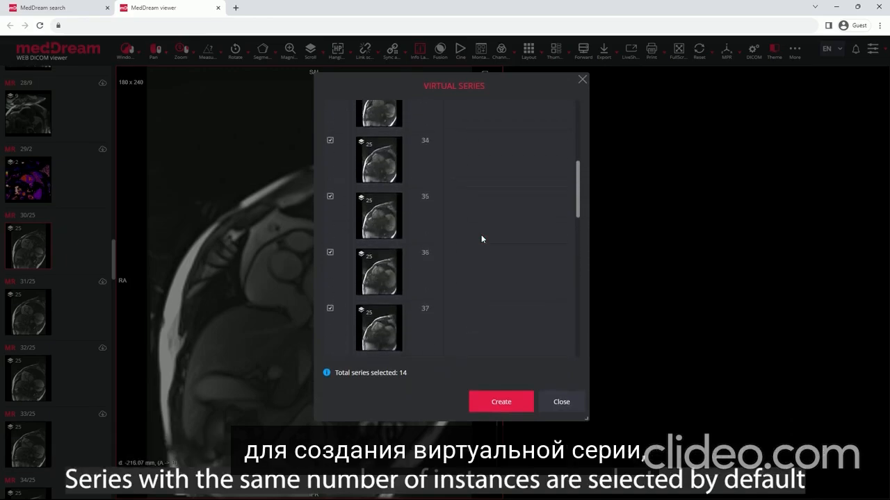
{"action": "left_click", "coordinate": [499, 406]}
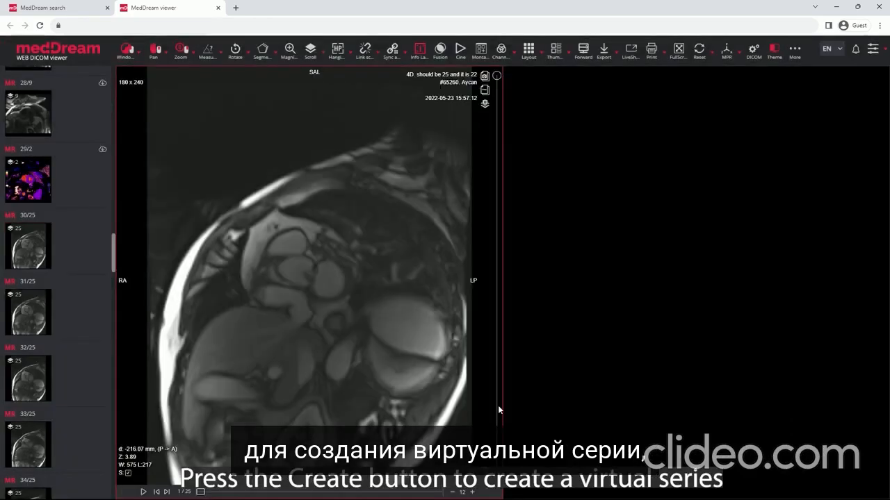
{"action": "scroll", "coordinate": [92, 351], "scroll_direction": "down", "scroll_amount": 20}
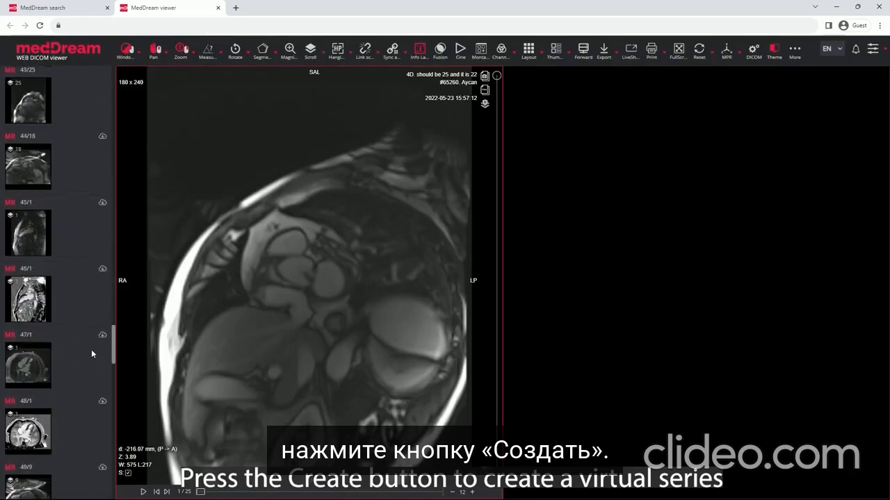
{"action": "scroll", "coordinate": [91, 354], "scroll_direction": "down", "scroll_amount": 10}
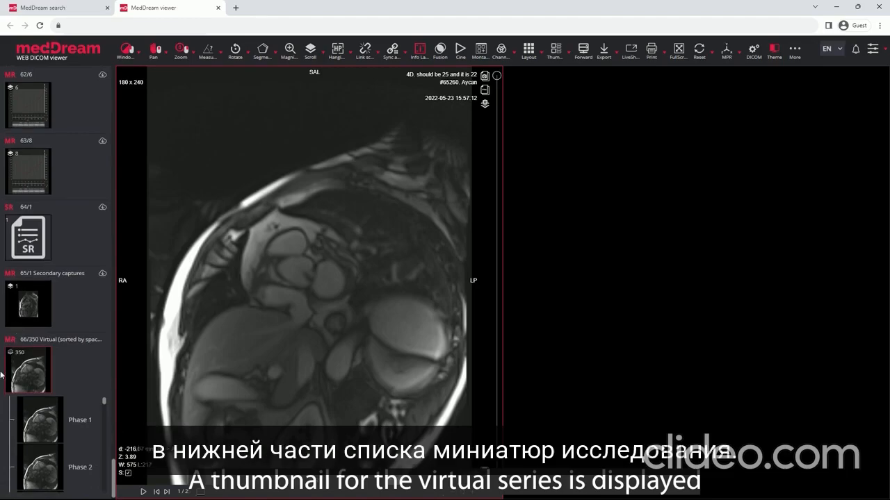
- Play the virtual series through its time points, pause it, and move to a further slice
{"action": "left_click", "coordinate": [144, 493]}
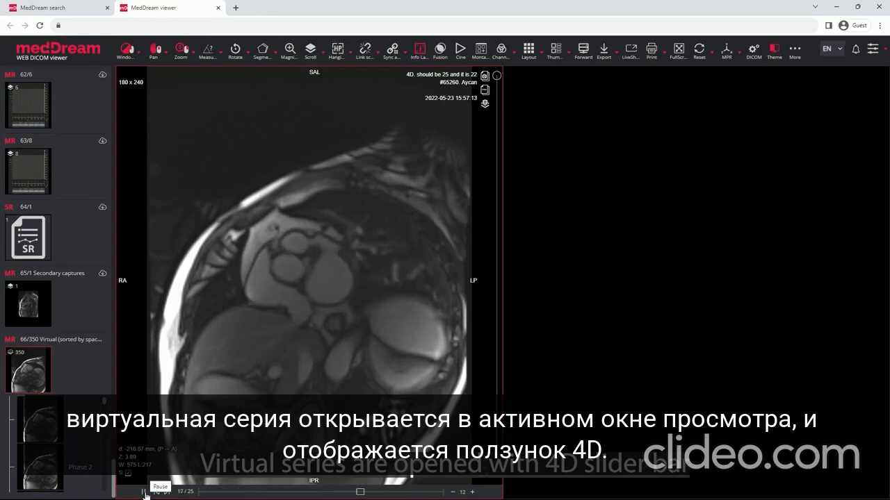
{"action": "left_click", "coordinate": [144, 493]}
{"action": "left_click_drag", "start_coordinate": [497, 77], "coordinate": [481, 155]}
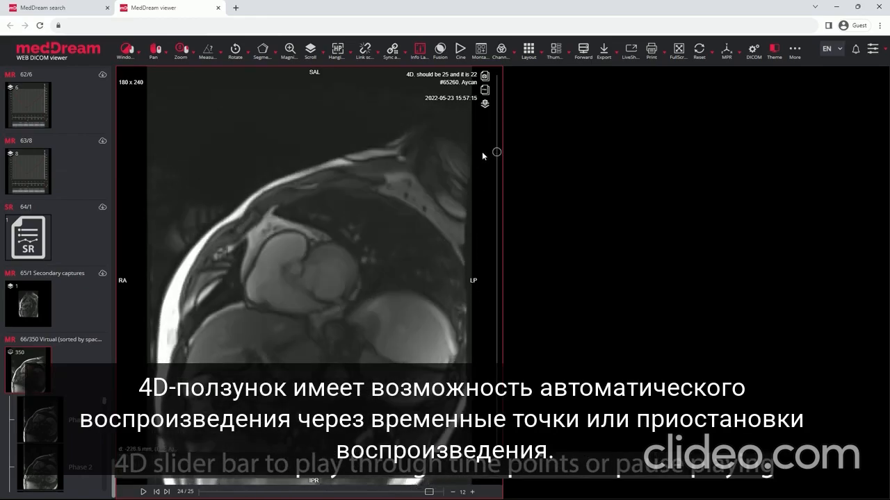
- Play the 4D series again, reduce the playing speed by three steps, raise it back to 12, and pause playback
{"action": "left_click", "coordinate": [144, 492]}
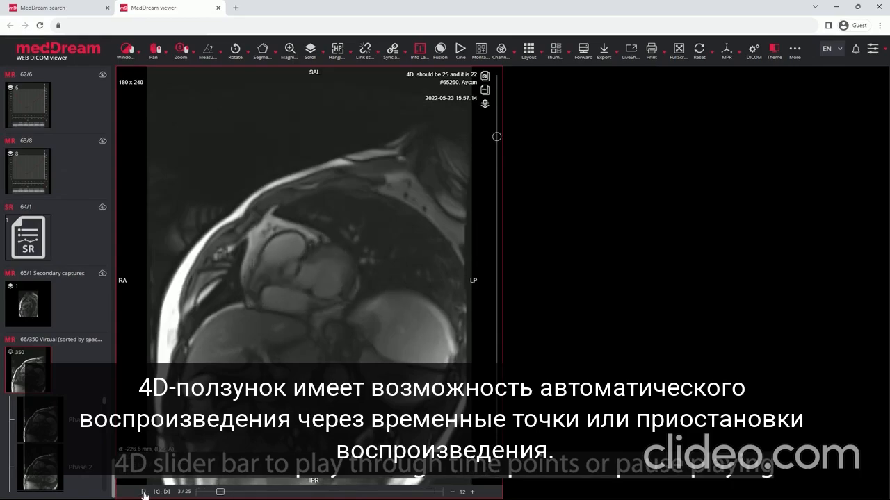
{"action": "left_click", "coordinate": [451, 492]}
{"action": "left_click", "coordinate": [452, 492]}
{"action": "left_click", "coordinate": [452, 492]}
{"action": "left_click", "coordinate": [474, 492]}
{"action": "left_click", "coordinate": [474, 492]}
{"action": "left_click", "coordinate": [474, 492]}
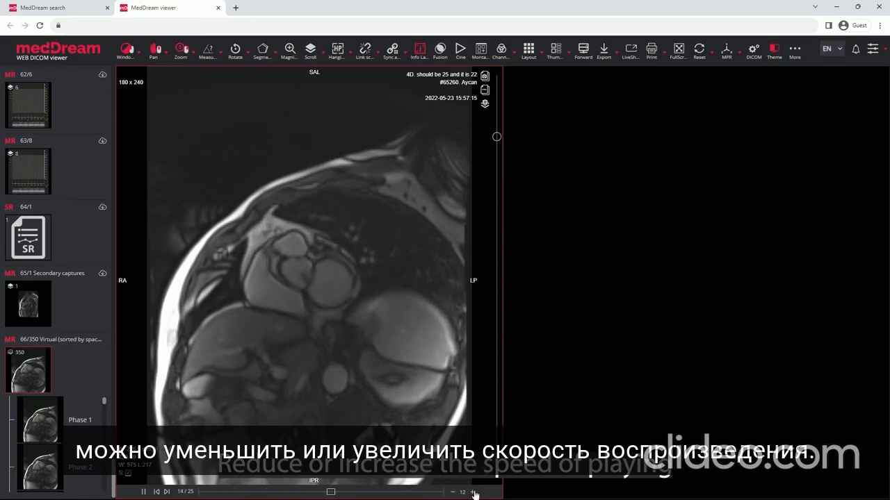
{"action": "left_click", "coordinate": [144, 492]}
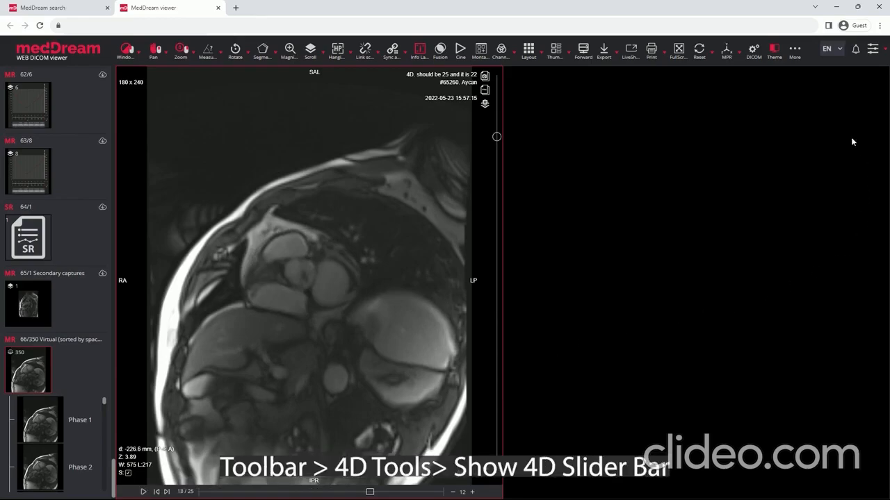
- Open the 4D Tools options containing the Show 4D Slider Bar function
{"action": "left_click", "coordinate": [797, 51]}
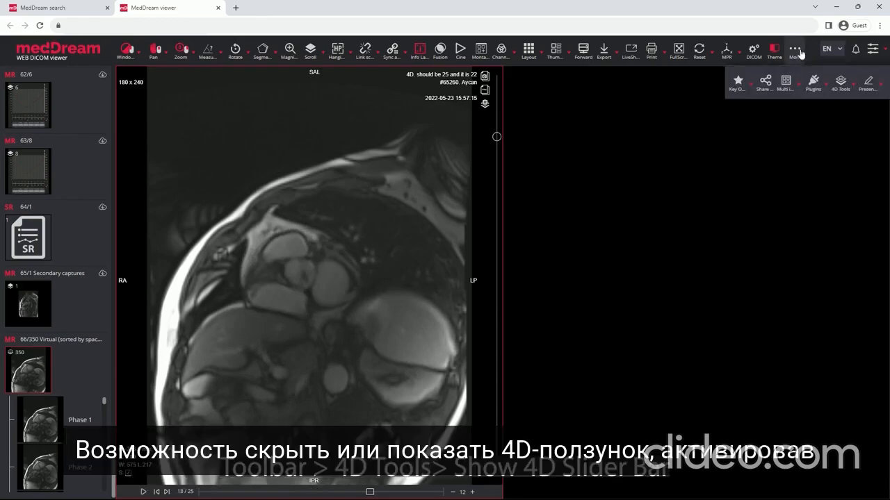
{"action": "left_click", "coordinate": [854, 88]}
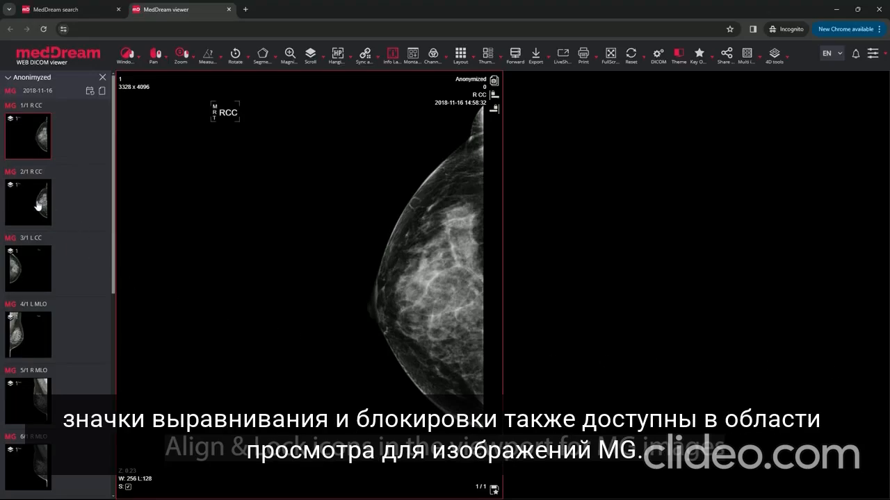
- Display mammography series 2/1 R CC and 3/1 L CC side by side, and align and lock both images to their shared border
{"action": "left_click_drag", "start_coordinate": [39, 206], "coordinate": [459, 253]}
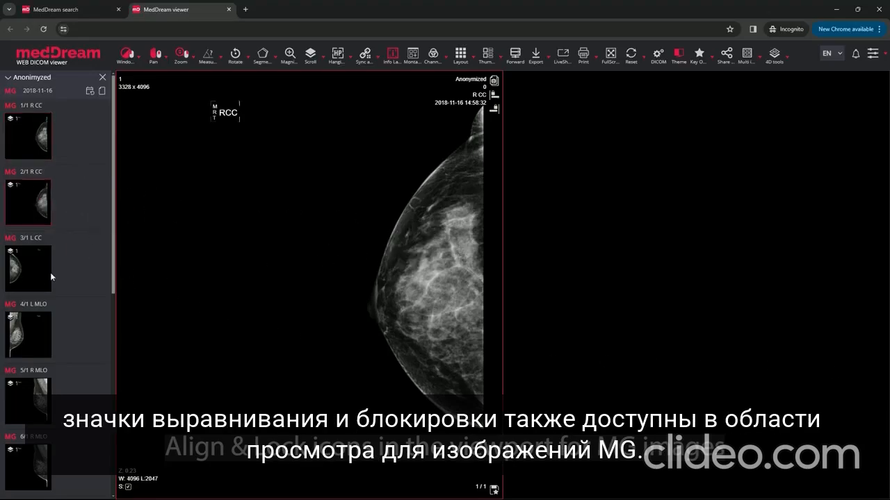
{"action": "left_click_drag", "start_coordinate": [50, 272], "coordinate": [624, 256]}
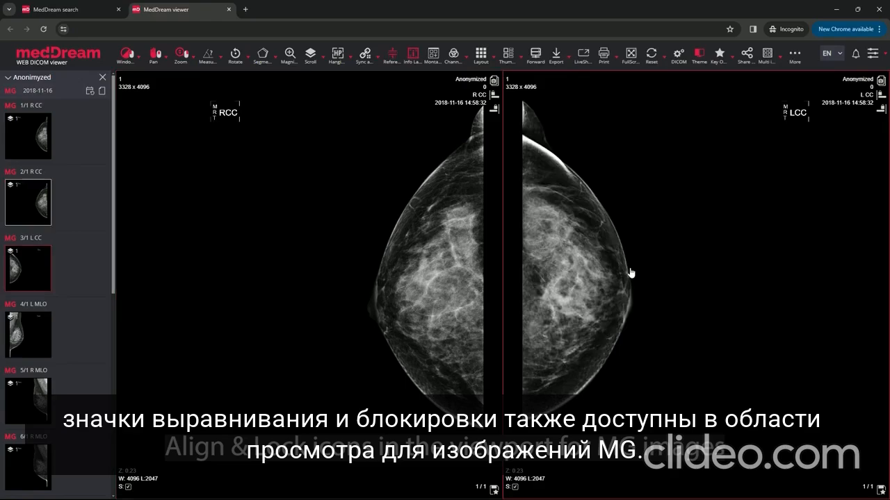
{"action": "left_click", "coordinate": [495, 110]}
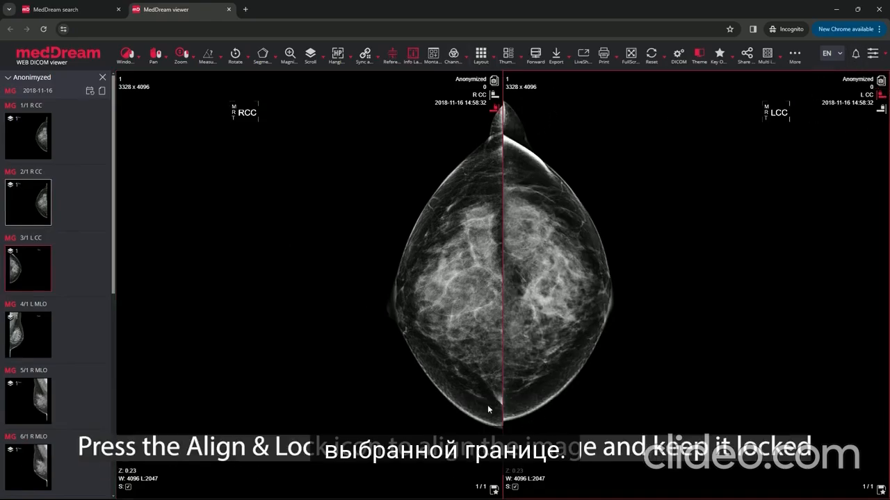
- Enable the viewer setting 'Info Labels and controls opposite to Align&Lock', save the settings, and reload the MedDream viewer
{"action": "left_click", "coordinate": [872, 54]}
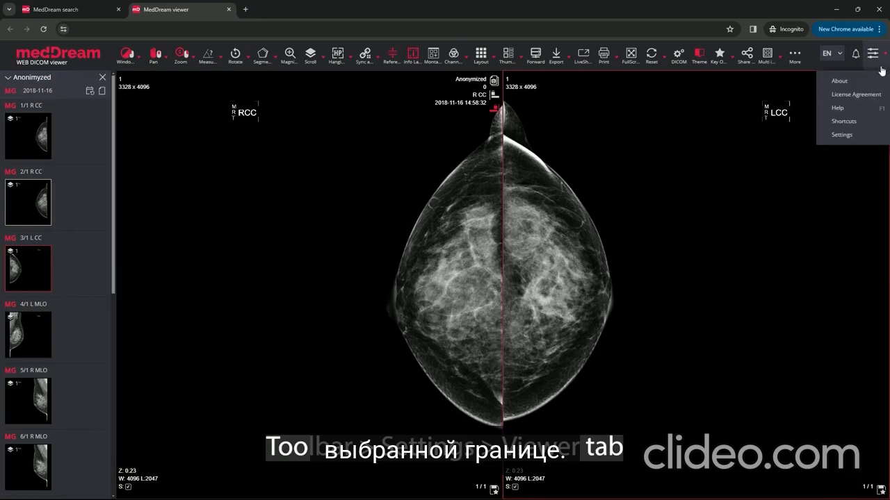
{"action": "left_click", "coordinate": [841, 135]}
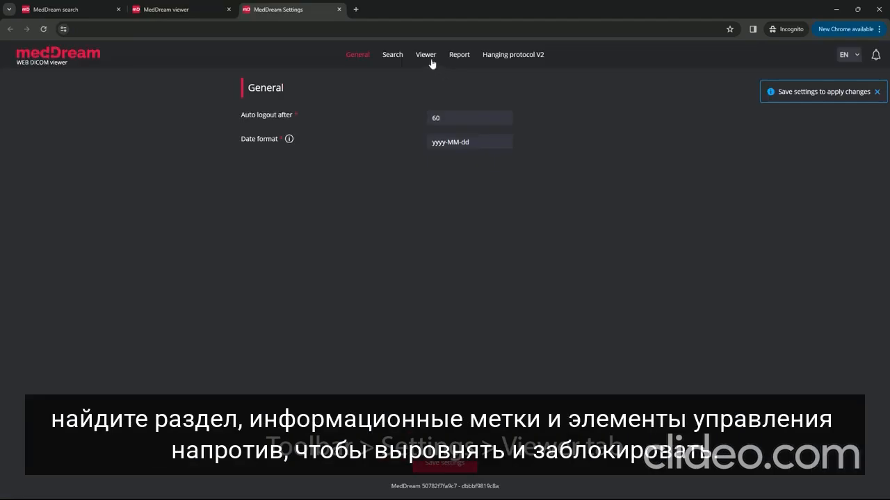
{"action": "left_click", "coordinate": [429, 58]}
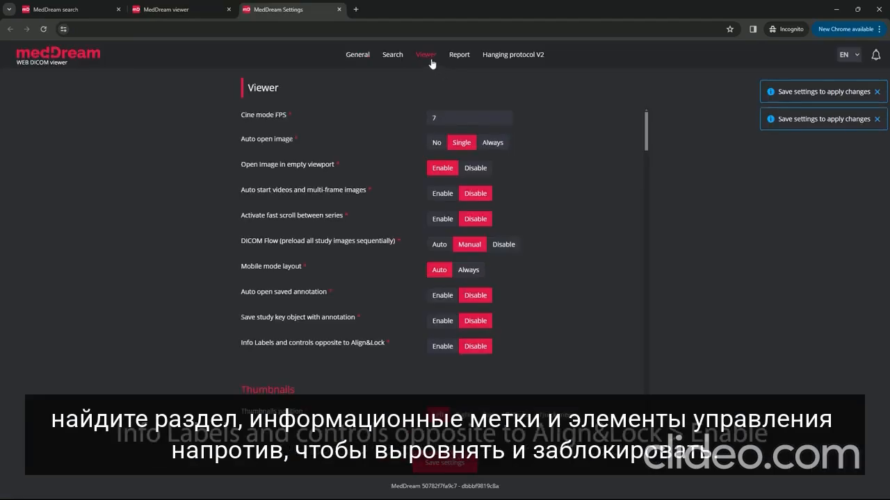
{"action": "left_click", "coordinate": [435, 346]}
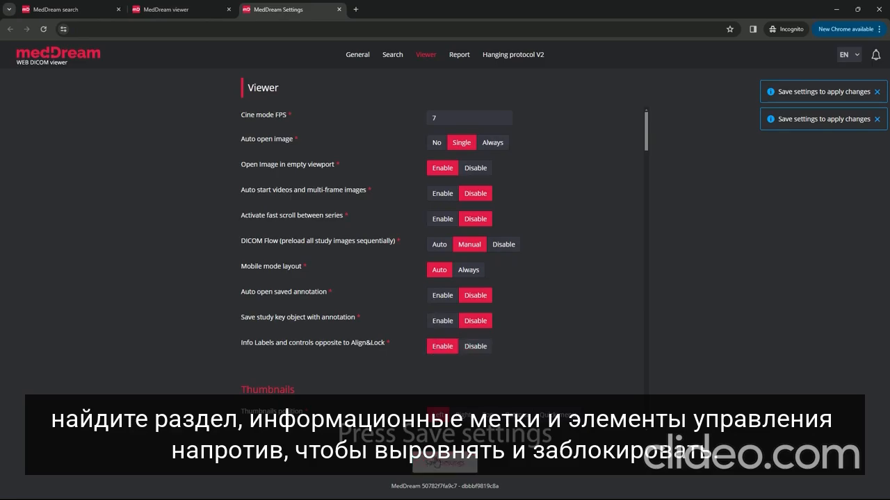
{"action": "left_click", "coordinate": [437, 464]}
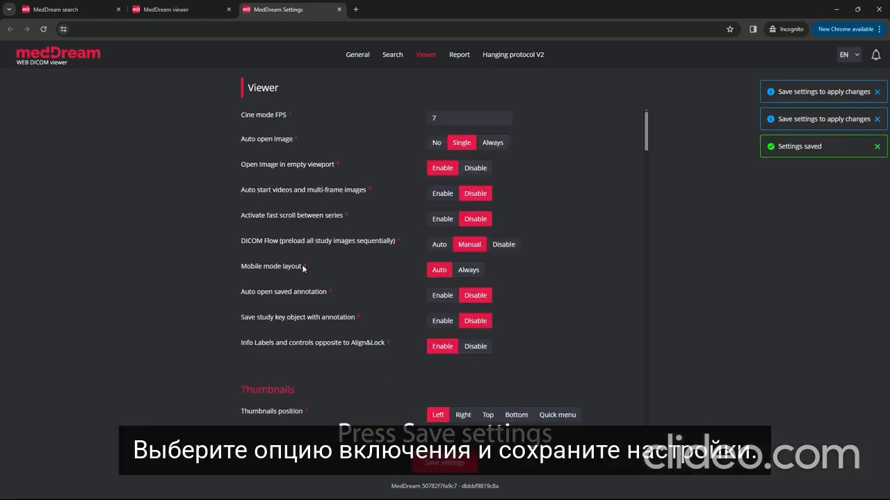
{"action": "left_click", "coordinate": [157, 12]}
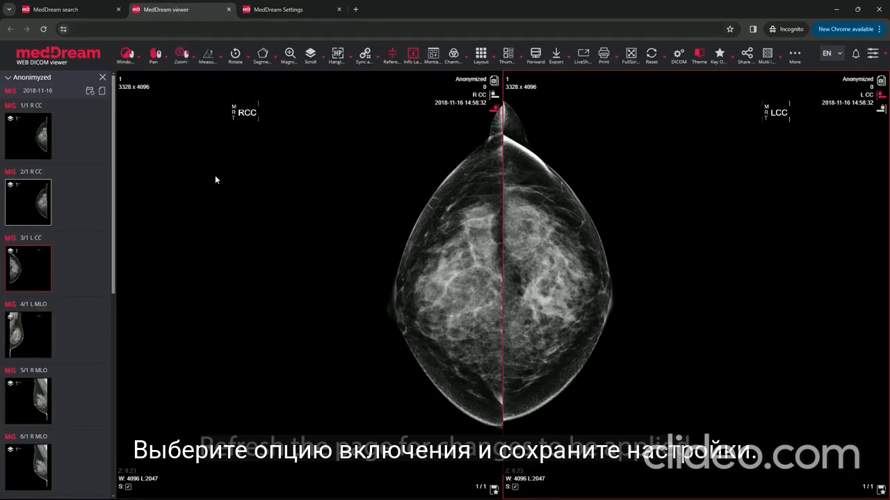
{"action": "key", "text": "F5"}
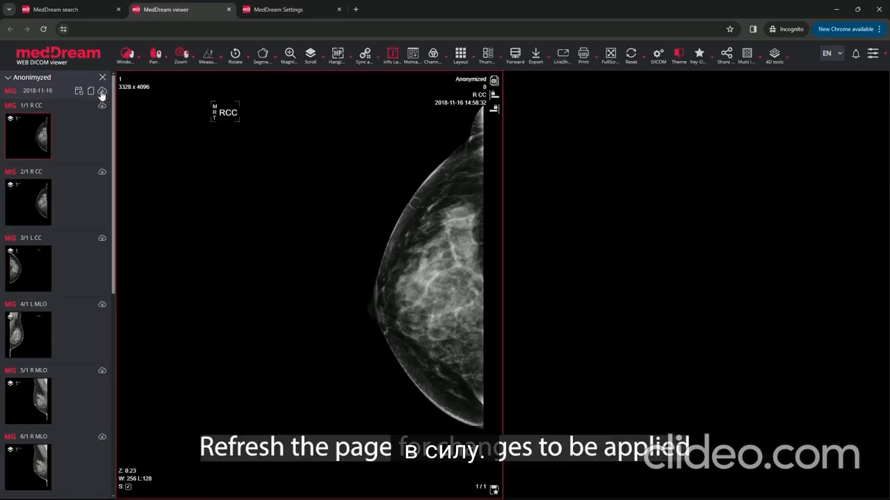
- Load series 2/1 R CC and 3/1 L CC side by side again, and align and lock each image to the shared border
{"action": "left_click_drag", "start_coordinate": [37, 217], "coordinate": [448, 223]}
{"action": "left_click_drag", "start_coordinate": [28, 270], "coordinate": [611, 246]}
{"action": "left_click", "coordinate": [494, 109]}
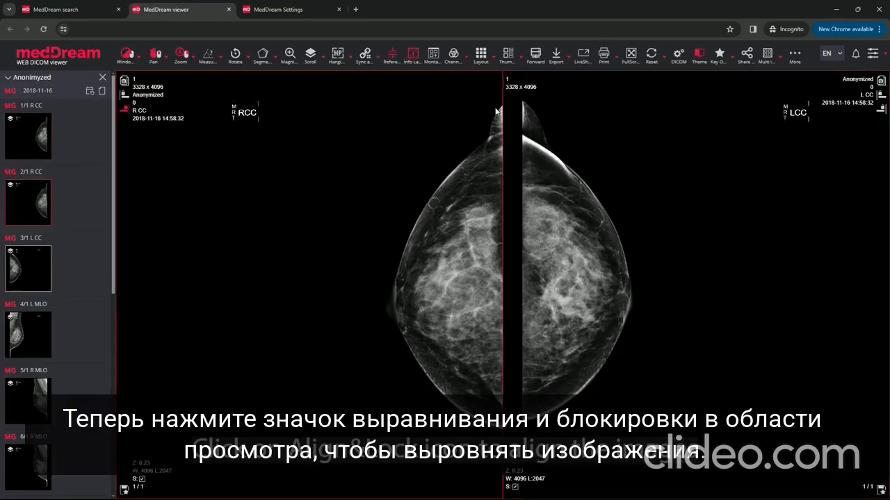
{"action": "left_click", "coordinate": [882, 108]}
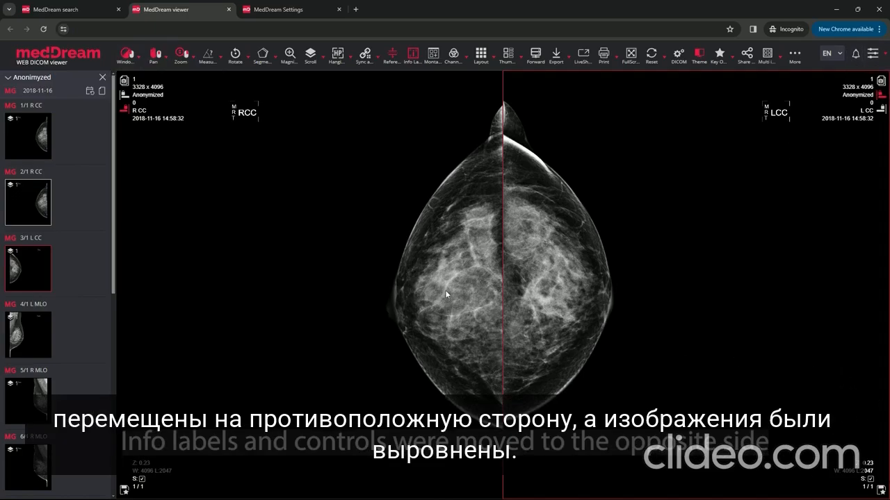
- Zoom in on both locked mammography images to about 0.3 and pan them along their shared border
{"action": "left_click_drag", "start_coordinate": [444, 290], "coordinate": [447, 280]}
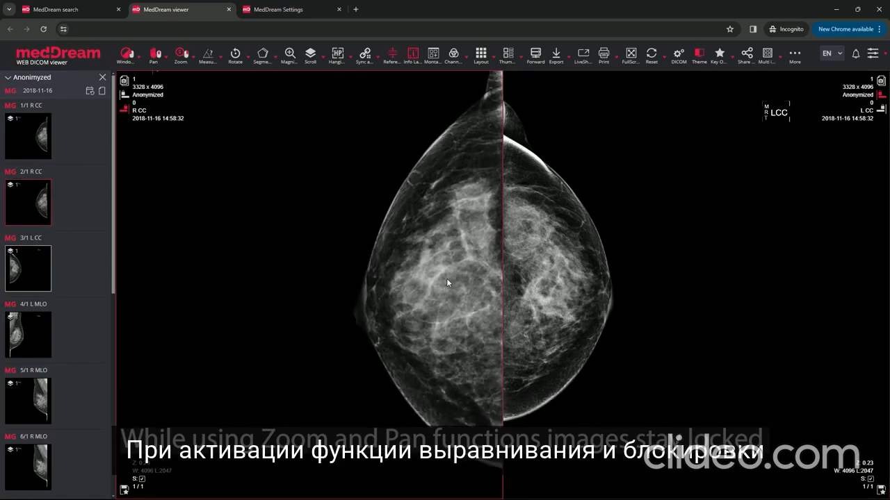
{"action": "left_click_drag", "start_coordinate": [614, 292], "coordinate": [618, 278]}
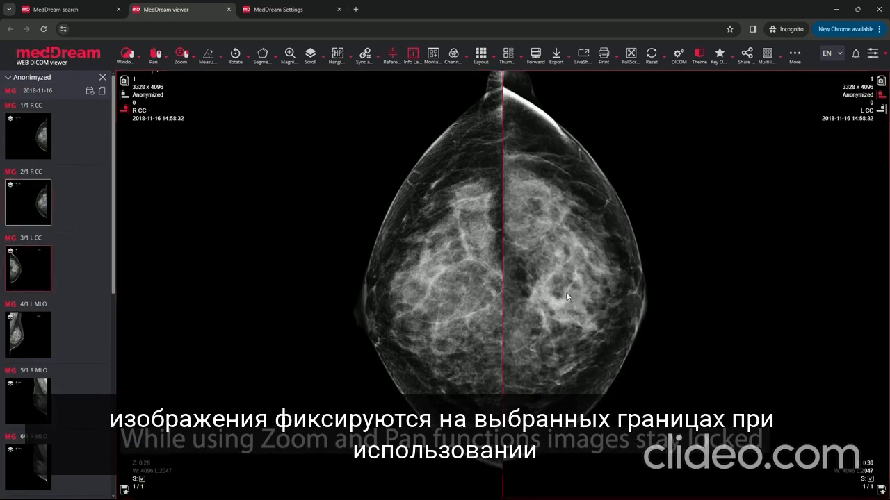
{"action": "left_click_drag", "start_coordinate": [566, 296], "coordinate": [568, 317]}
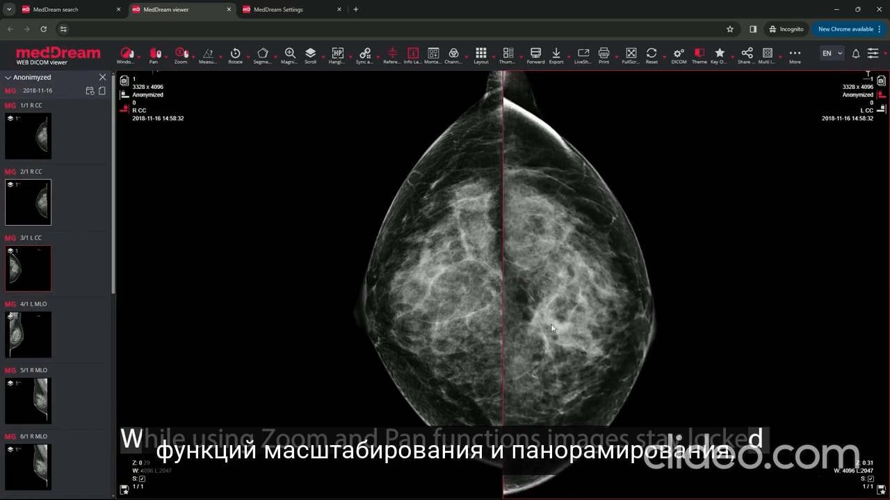
{"action": "middle_click_drag", "start_coordinate": [551, 324], "coordinate": [552, 316]}
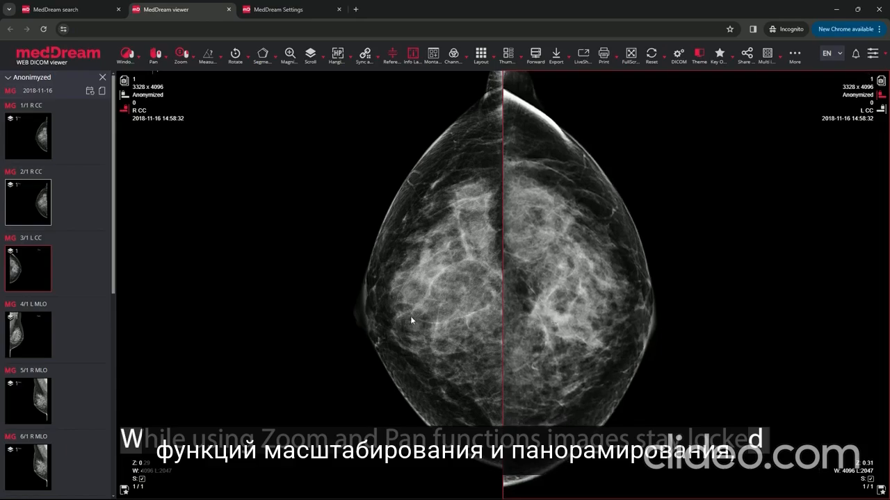
{"action": "middle_click_drag", "start_coordinate": [410, 316], "coordinate": [410, 320]}
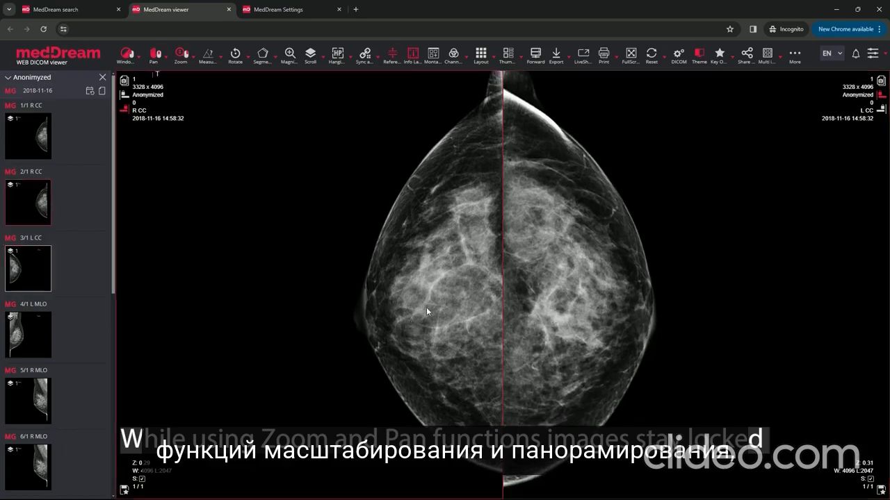
{"action": "right_click_drag", "start_coordinate": [426, 308], "coordinate": [426, 305]}
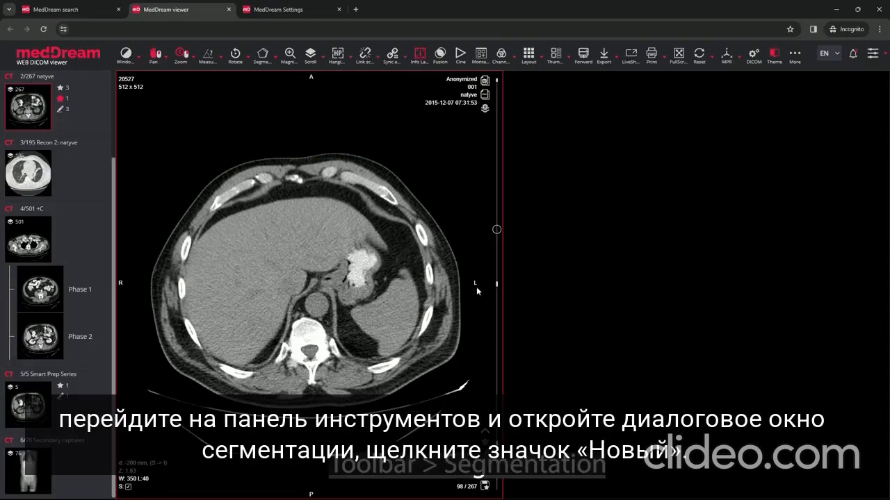
- Create a new Smart Paint segment for CT series 2/267 natyve and shift its color toward cyan-blue
{"action": "left_click", "coordinate": [276, 61]}
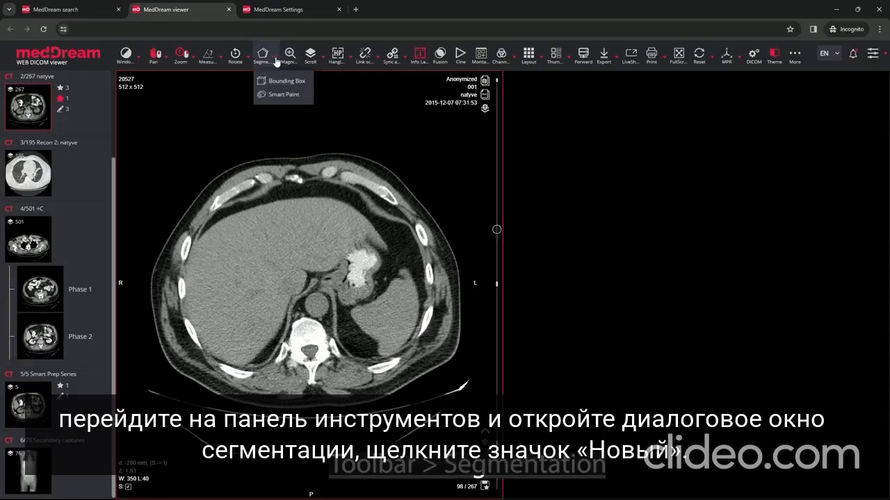
{"action": "left_click", "coordinate": [278, 93]}
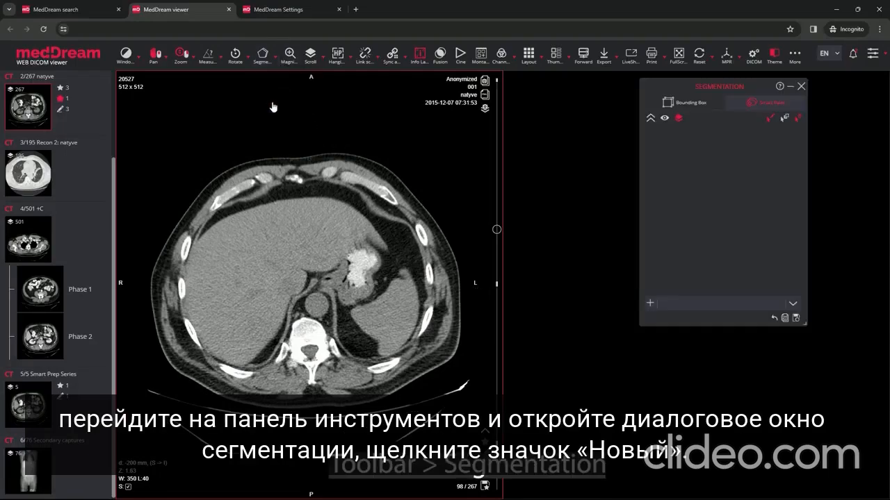
{"action": "left_click", "coordinate": [650, 303]}
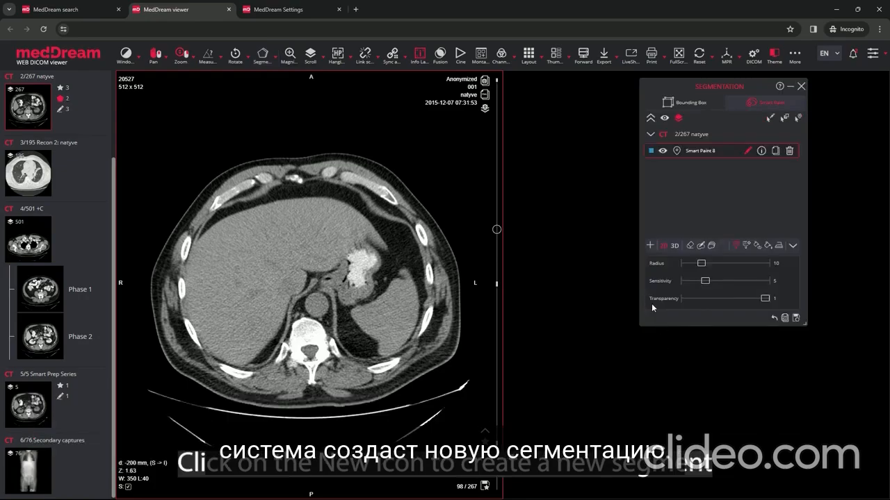
{"action": "left_click", "coordinate": [651, 151]}
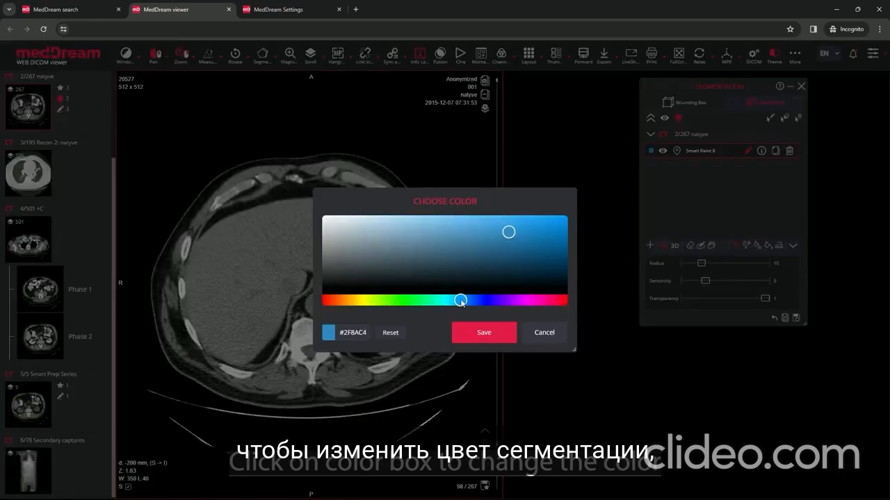
{"action": "left_click_drag", "start_coordinate": [461, 303], "coordinate": [454, 301]}
{"action": "left_click", "coordinate": [472, 334]}
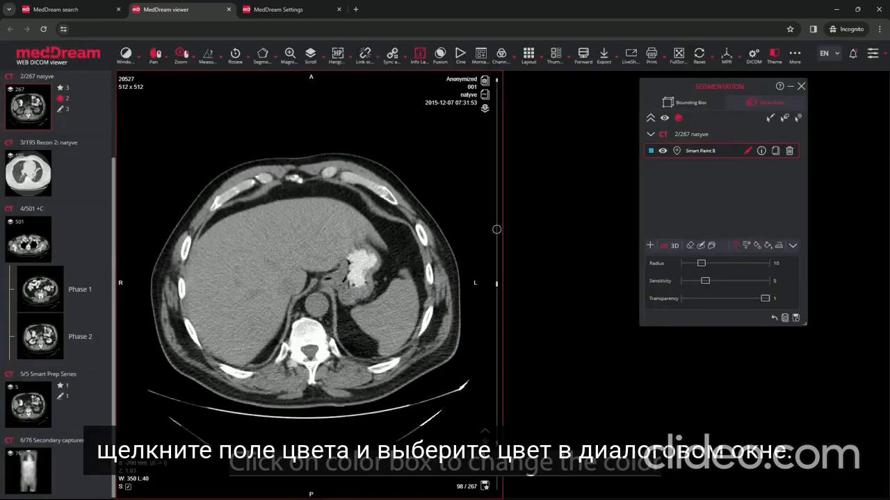
- Outline the liver on image 101 with the Contour function as the starting segment
{"action": "mouse_move", "coordinate": [497, 229]}
{"action": "left_mouse_down"}
{"action": "mouse_move", "coordinate": [496, 266]}
{"action": "mouse_move", "coordinate": [497, 235]}
{"action": "left_mouse_up"}
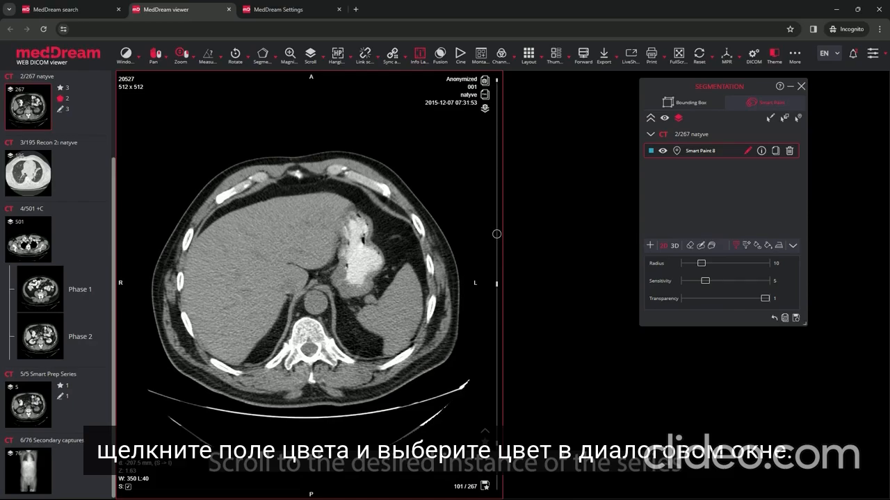
{"action": "left_click", "coordinate": [699, 247]}
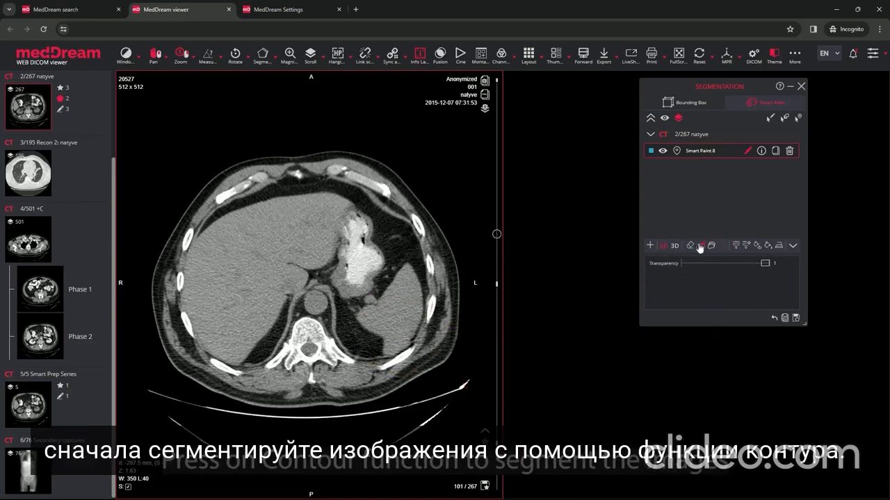
{"action": "mouse_move", "coordinate": [351, 218]}
{"action": "left_mouse_down"}
{"action": "mouse_move", "coordinate": [355, 206]}
{"action": "mouse_move", "coordinate": [338, 191]}
{"action": "mouse_move", "coordinate": [230, 209]}
{"action": "mouse_move", "coordinate": [207, 228]}
{"action": "mouse_move", "coordinate": [189, 276]}
{"action": "mouse_move", "coordinate": [205, 337]}
{"action": "mouse_move", "coordinate": [233, 358]}
{"action": "mouse_move", "coordinate": [253, 356]}
{"action": "mouse_move", "coordinate": [279, 303]}
{"action": "mouse_move", "coordinate": [331, 261]}
{"action": "mouse_move", "coordinate": [351, 220]}
{"action": "left_mouse_up"}
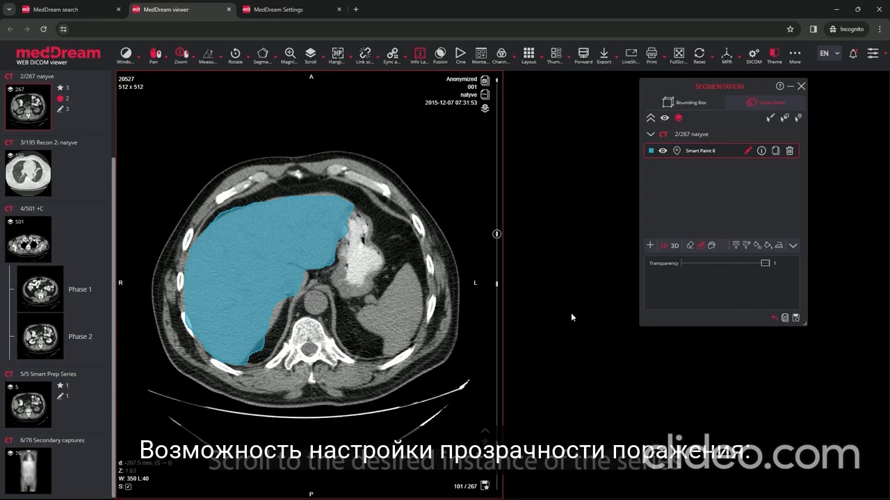
- Outline the liver on image 127 with the Contour function as the ending segment
{"action": "scroll", "coordinate": [431, 308], "scroll_direction": "down", "scroll_amount": 2}
{"action": "scroll", "coordinate": [430, 309], "scroll_direction": "down", "scroll_amount": 20}
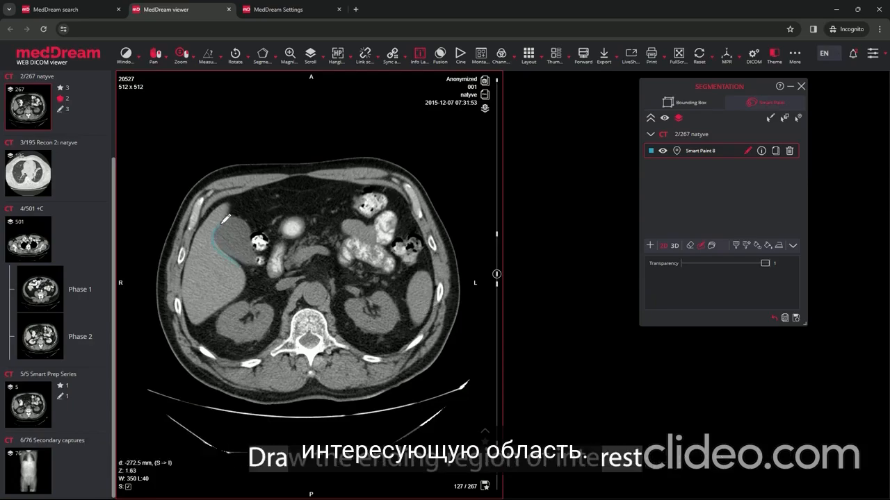
{"action": "mouse_move", "coordinate": [233, 205]}
{"action": "left_mouse_down"}
{"action": "mouse_move", "coordinate": [215, 204]}
{"action": "mouse_move", "coordinate": [191, 246]}
{"action": "mouse_move", "coordinate": [197, 323]}
{"action": "mouse_move", "coordinate": [236, 303]}
{"action": "mouse_move", "coordinate": [252, 278]}
{"action": "mouse_move", "coordinate": [245, 261]}
{"action": "left_mouse_up"}
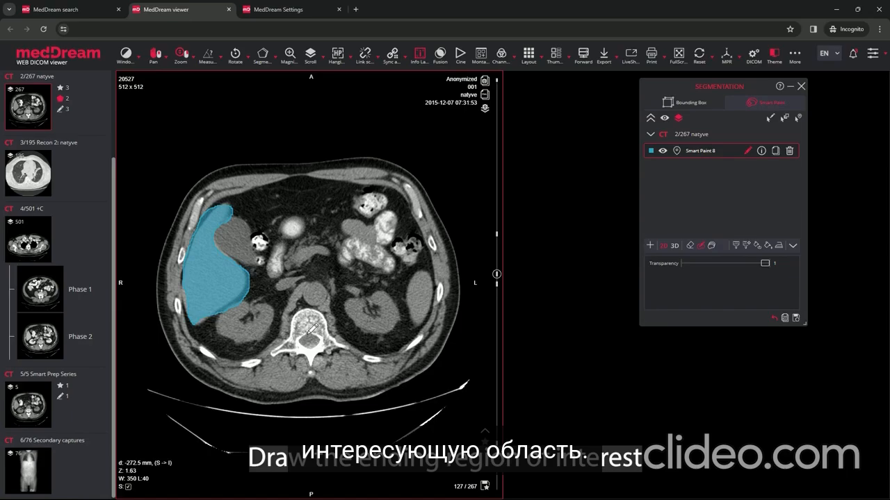
- Check the images between the starting and ending liver contours, and run Interpolation to fill in the intermediate segments
{"action": "scroll", "coordinate": [312, 328], "scroll_direction": "up", "scroll_amount": 20}
{"action": "scroll", "coordinate": [312, 328], "scroll_direction": "up", "scroll_amount": 4}
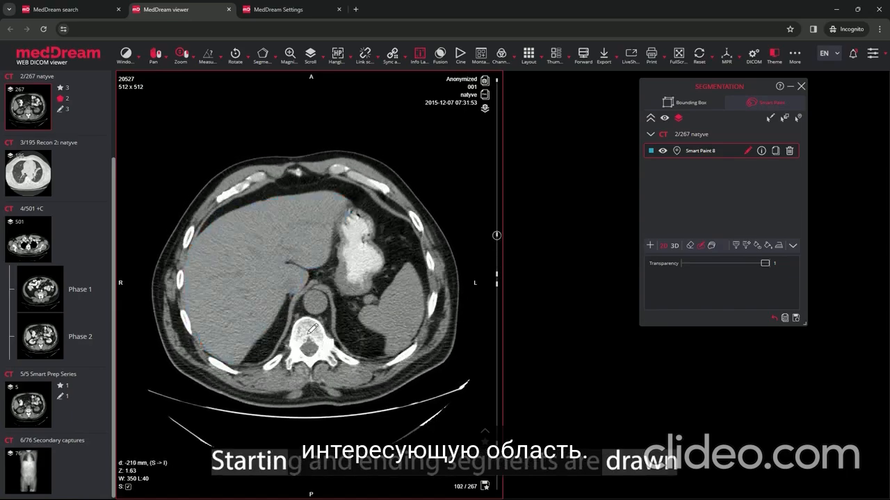
{"action": "scroll", "coordinate": [312, 328], "scroll_direction": "down", "scroll_amount": 20}
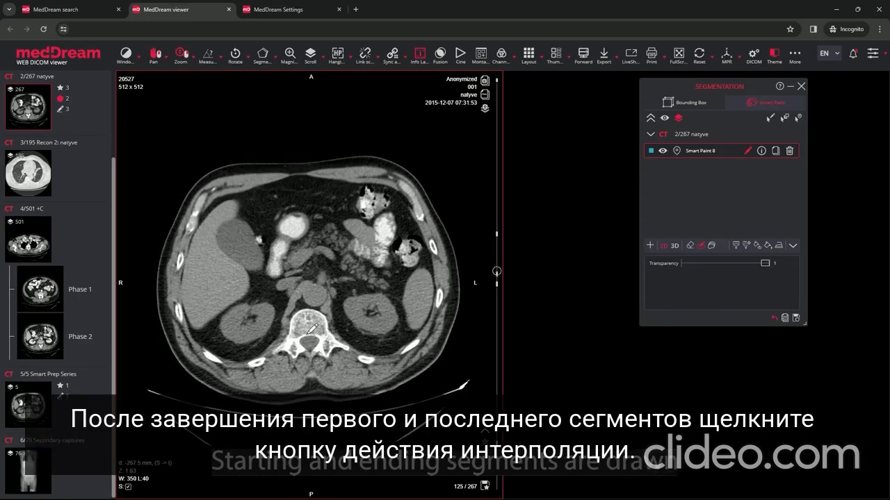
{"action": "scroll", "coordinate": [312, 328], "scroll_direction": "down", "scroll_amount": 2}
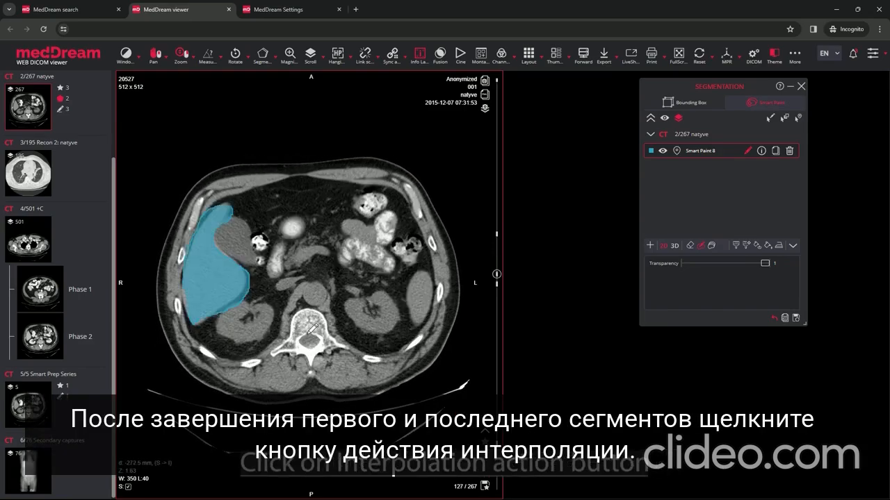
{"action": "left_click", "coordinate": [711, 246]}
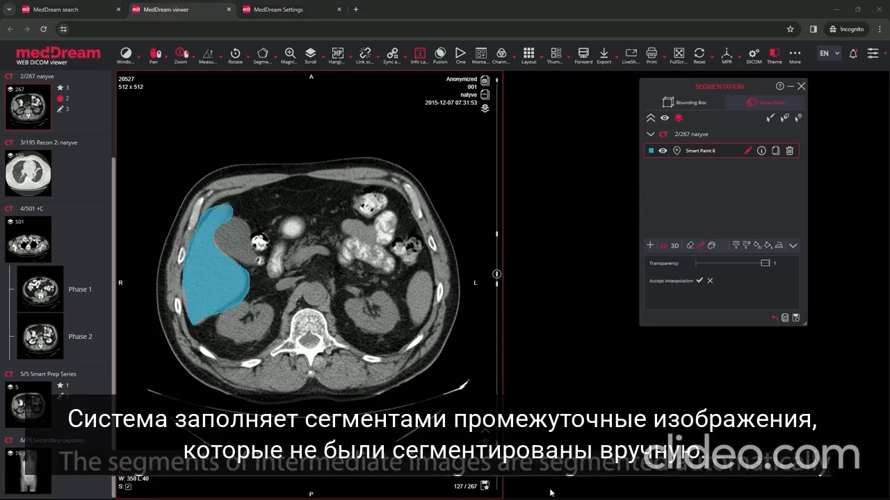
- Examine the interpolated liver segments across images 102 to 127
{"action": "scroll", "coordinate": [385, 318], "scroll_direction": "up", "scroll_amount": 15}
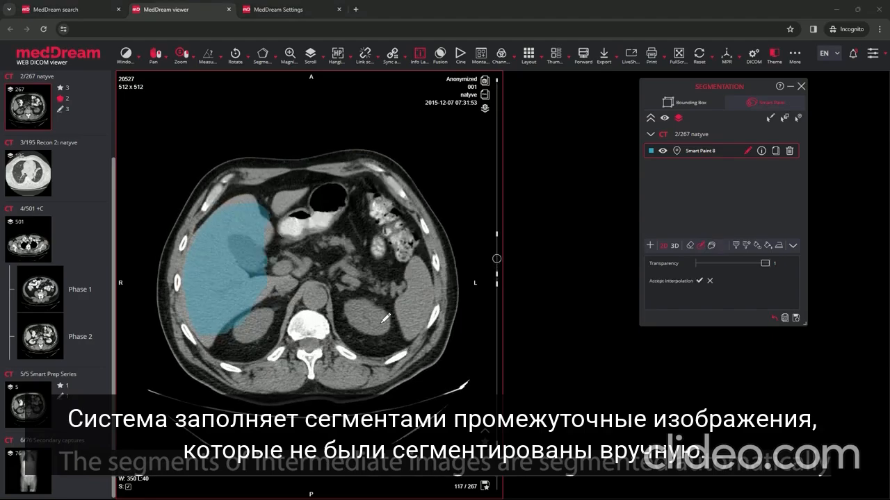
{"action": "scroll", "coordinate": [385, 319], "scroll_direction": "up", "scroll_amount": 8}
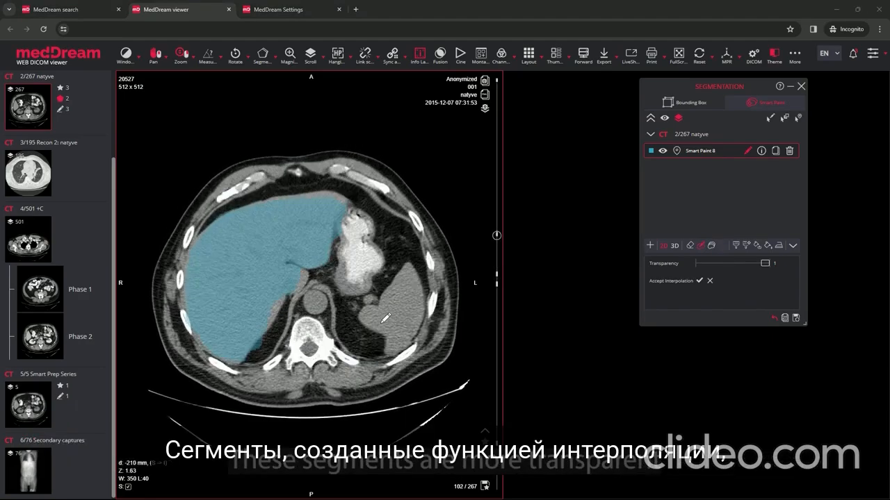
{"action": "scroll", "coordinate": [385, 318], "scroll_direction": "down", "scroll_amount": 18}
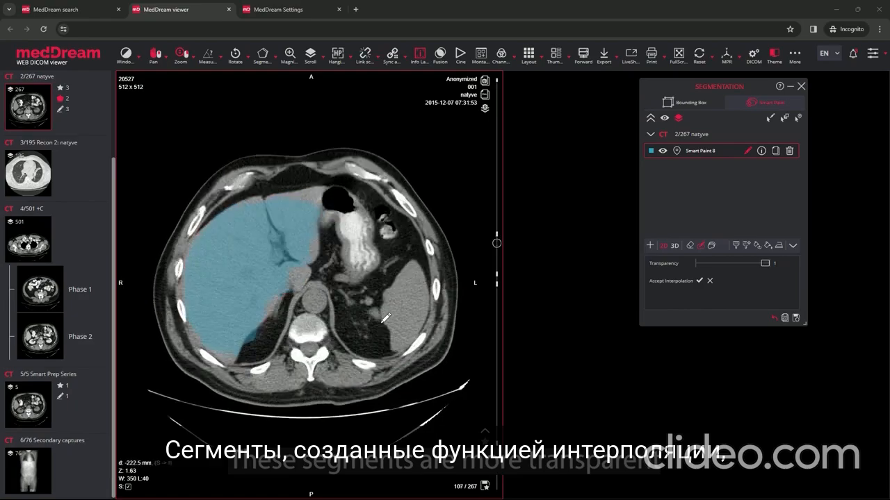
{"action": "scroll", "coordinate": [385, 318], "scroll_direction": "down", "scroll_amount": 8}
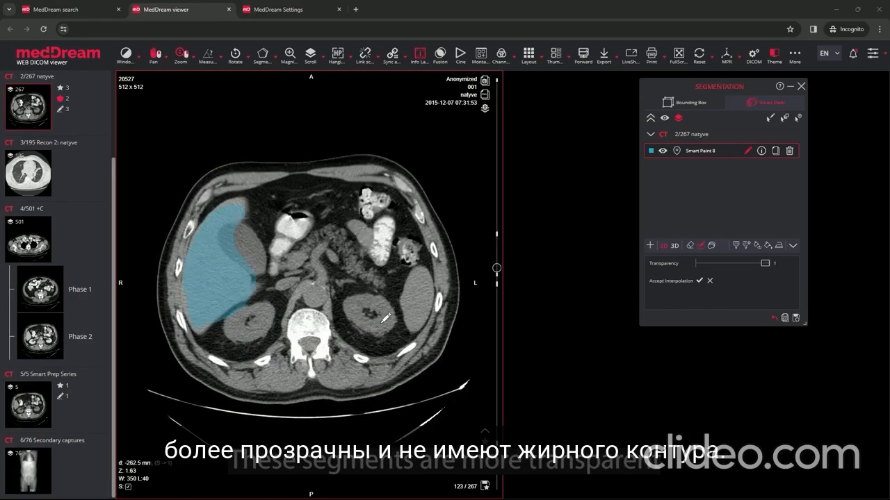
{"action": "scroll", "coordinate": [381, 320], "scroll_direction": "down", "scroll_amount": 3}
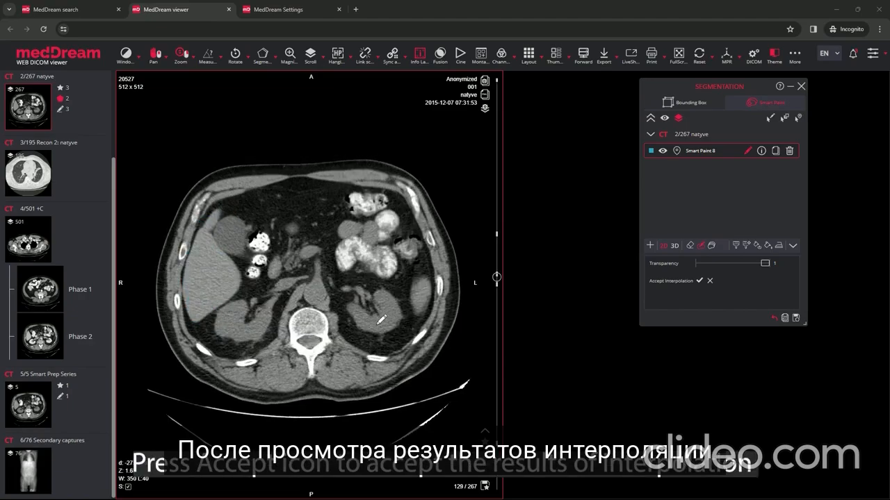
{"action": "scroll", "coordinate": [381, 319], "scroll_direction": "up", "scroll_amount": 2}
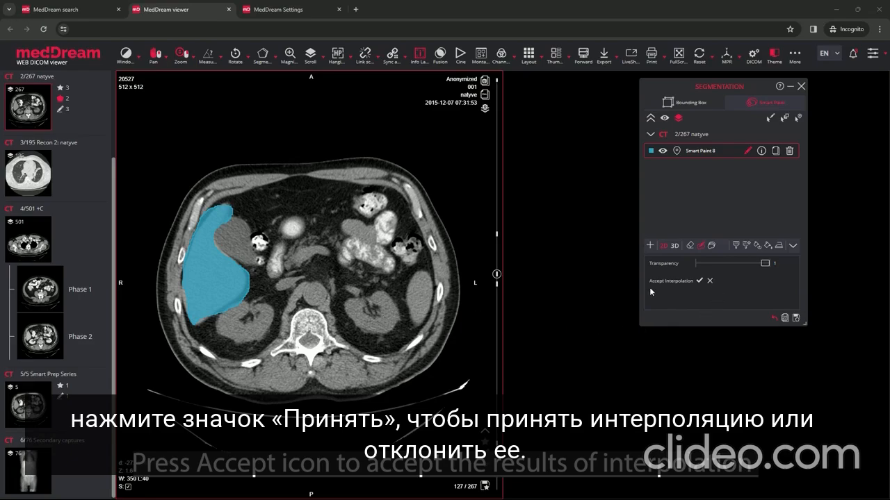
- Accept the interpolation results and review the generated liver segments across the image stack
{"action": "left_click", "coordinate": [699, 281]}
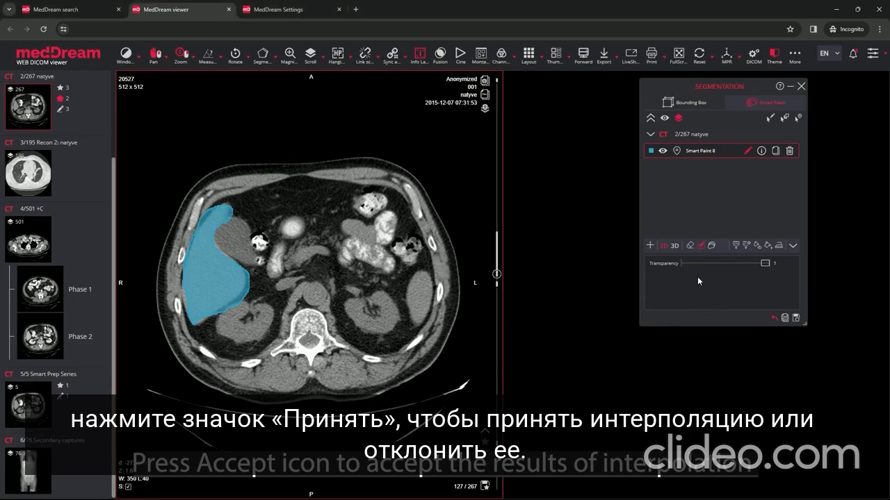
{"action": "scroll", "coordinate": [416, 298], "scroll_direction": "up", "scroll_amount": 13}
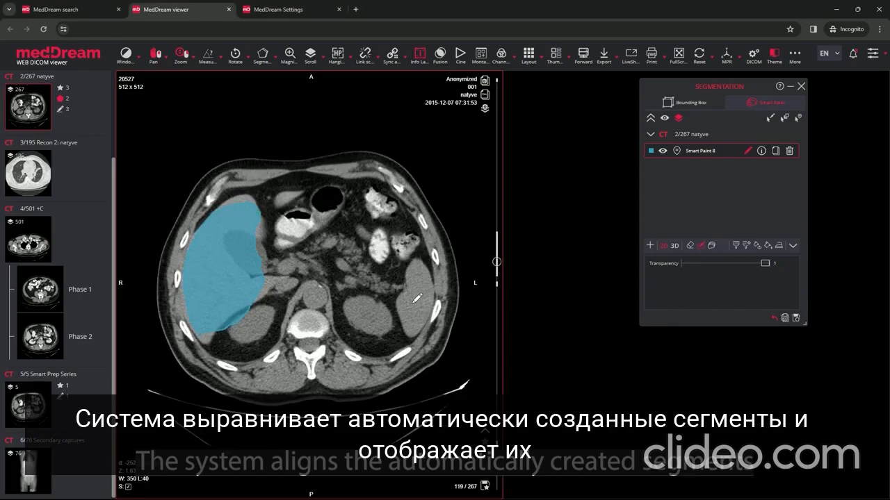
{"action": "scroll", "coordinate": [417, 298], "scroll_direction": "up", "scroll_amount": 12}
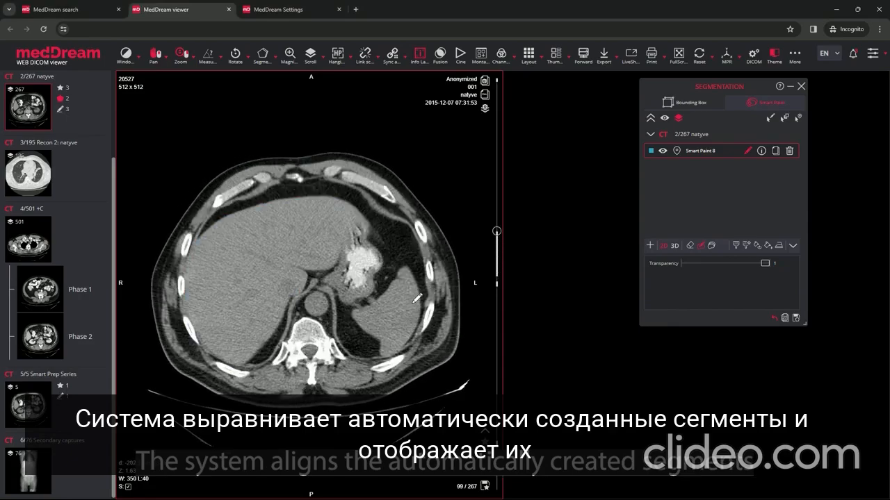
{"action": "scroll", "coordinate": [417, 298], "scroll_direction": "down", "scroll_amount": 17}
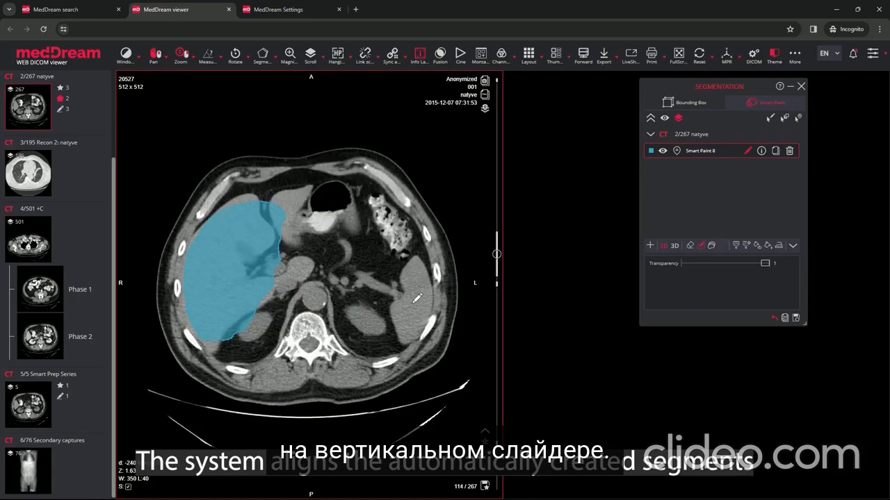
{"action": "scroll", "coordinate": [417, 298], "scroll_direction": "down", "scroll_amount": 9}
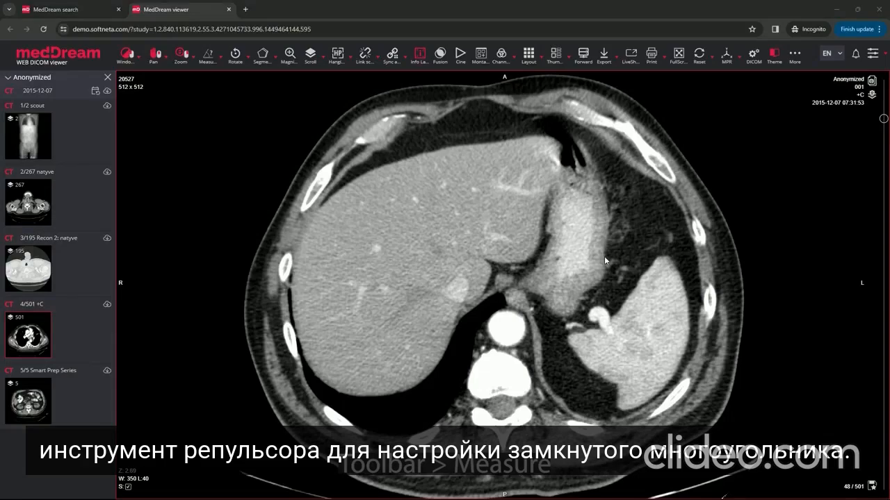
- Outline the liver on image 48 of the +C series with the Closed polygon tool and slightly adjust the finished contour
{"action": "left_click", "coordinate": [221, 62]}
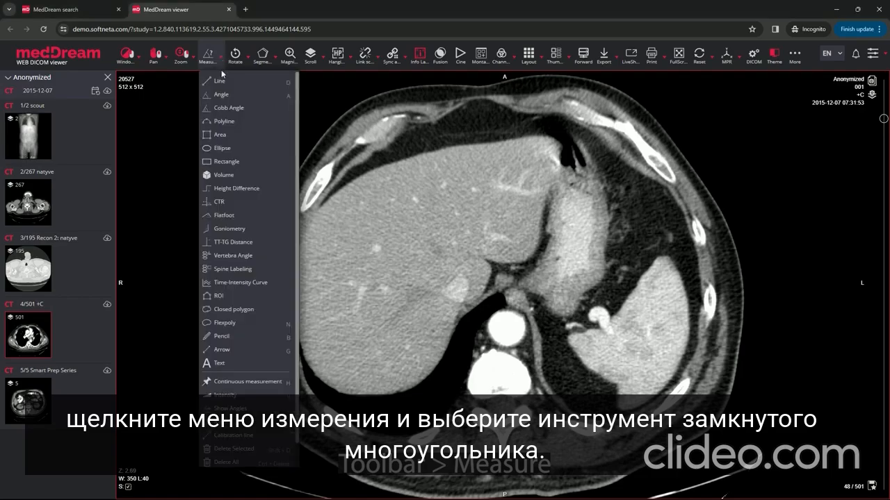
{"action": "left_click", "coordinate": [229, 308]}
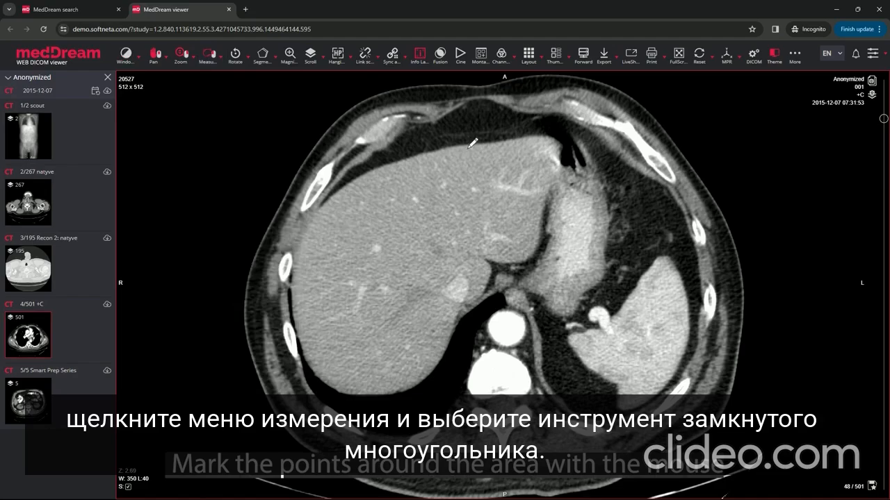
{"action": "mouse_move", "coordinate": [467, 144]}
{"action": "left_mouse_down"}
{"action": "mouse_move", "coordinate": [402, 156]}
{"action": "mouse_move", "coordinate": [345, 184]}
{"action": "mouse_move", "coordinate": [314, 214]}
{"action": "left_mouse_up"}
{"action": "mouse_move", "coordinate": [304, 247]}
{"action": "left_mouse_down"}
{"action": "mouse_move", "coordinate": [298, 302]}
{"action": "mouse_move", "coordinate": [314, 359]}
{"action": "mouse_move", "coordinate": [351, 392]}
{"action": "mouse_move", "coordinate": [396, 394]}
{"action": "mouse_move", "coordinate": [426, 380]}
{"action": "mouse_move", "coordinate": [492, 263]}
{"action": "mouse_move", "coordinate": [522, 260]}
{"action": "mouse_move", "coordinate": [540, 241]}
{"action": "mouse_move", "coordinate": [555, 137]}
{"action": "left_mouse_up"}
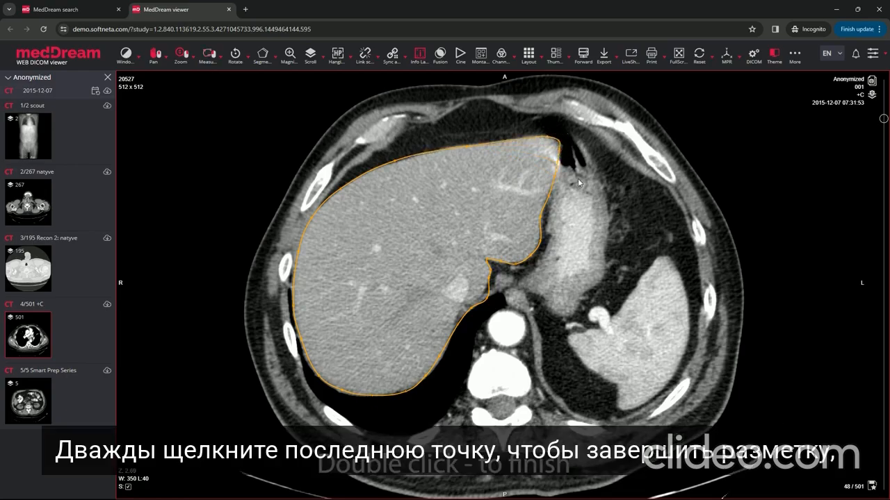
{"action": "double_click", "coordinate": [558, 141]}
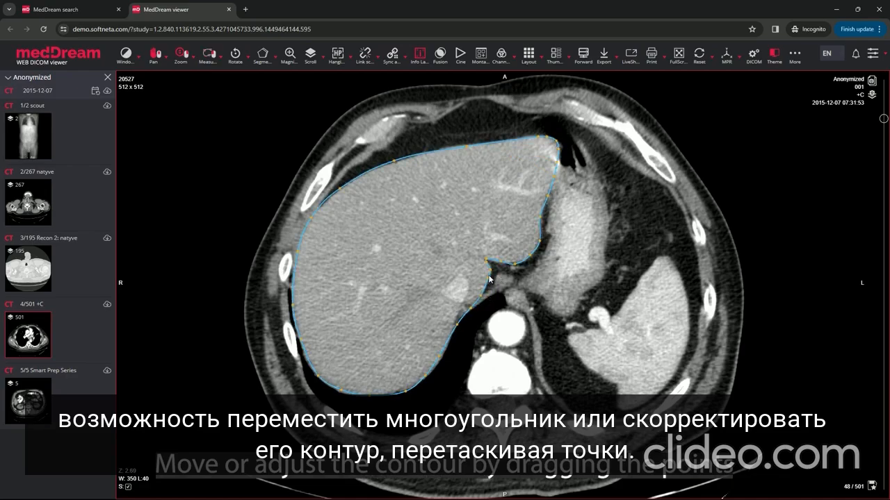
{"action": "mouse_move", "coordinate": [490, 280]}
{"action": "left_mouse_down"}
{"action": "mouse_move", "coordinate": [465, 267]}
{"action": "mouse_move", "coordinate": [487, 280]}
{"action": "left_mouse_up"}
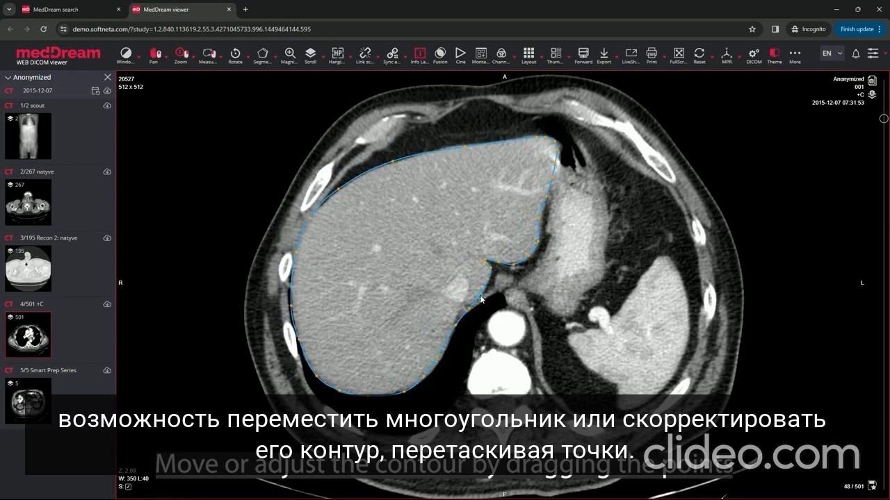
- Reshape the polygon's edge along the liver's border with the stomach from both sides, using the Repulsor tool
{"action": "left_click", "coordinate": [220, 59]}
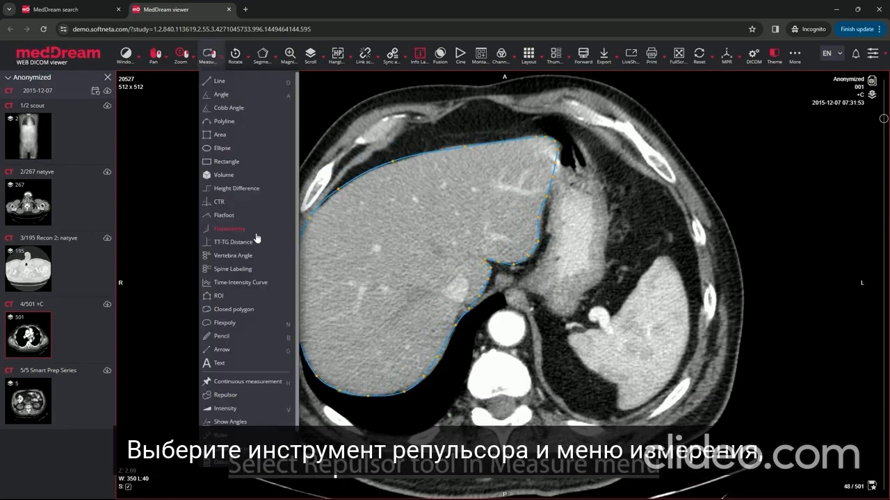
{"action": "left_click", "coordinate": [221, 396]}
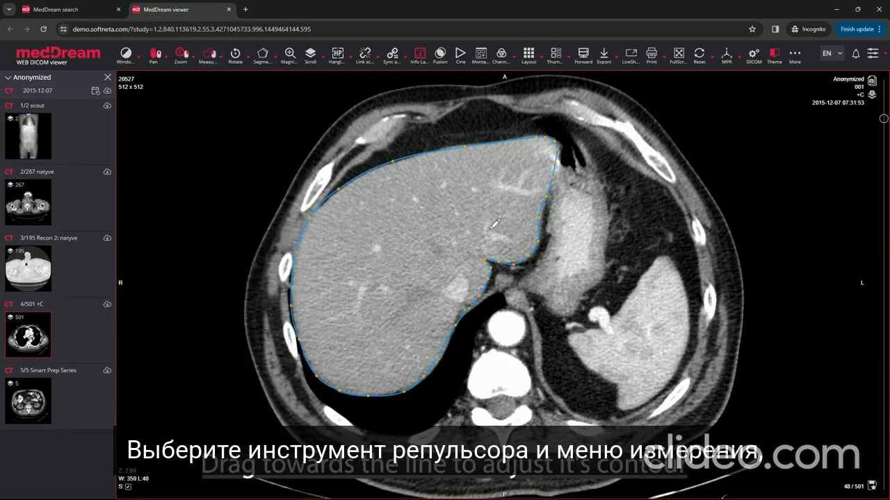
{"action": "mouse_move", "coordinate": [547, 175]}
{"action": "left_mouse_down"}
{"action": "mouse_move", "coordinate": [538, 229]}
{"action": "mouse_move", "coordinate": [558, 141]}
{"action": "mouse_move", "coordinate": [541, 142]}
{"action": "mouse_move", "coordinate": [557, 139]}
{"action": "mouse_move", "coordinate": [562, 157]}
{"action": "mouse_move", "coordinate": [542, 228]}
{"action": "left_mouse_up"}
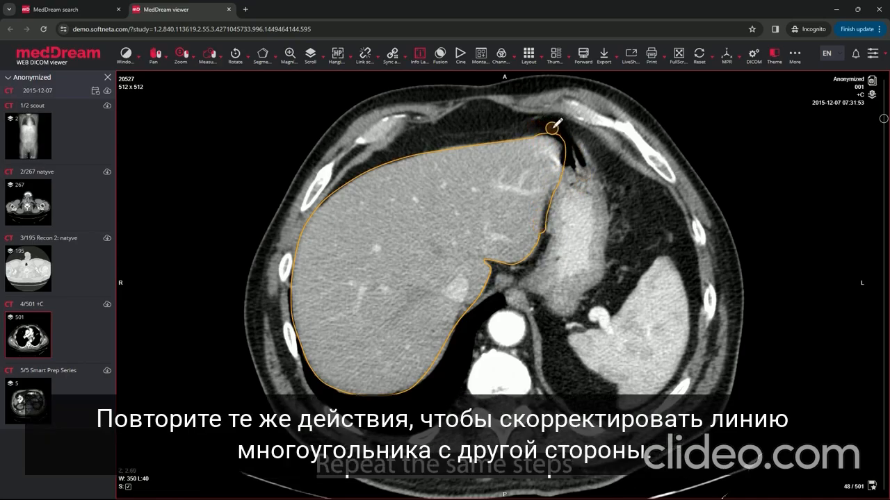
{"action": "mouse_move", "coordinate": [569, 157]}
{"action": "left_mouse_down"}
{"action": "mouse_move", "coordinate": [567, 177]}
{"action": "mouse_move", "coordinate": [567, 143]}
{"action": "mouse_move", "coordinate": [552, 134]}
{"action": "mouse_move", "coordinate": [449, 139]}
{"action": "mouse_move", "coordinate": [517, 131]}
{"action": "mouse_move", "coordinate": [572, 147]}
{"action": "mouse_move", "coordinate": [558, 173]}
{"action": "mouse_move", "coordinate": [548, 241]}
{"action": "mouse_move", "coordinate": [559, 189]}
{"action": "left_mouse_up"}
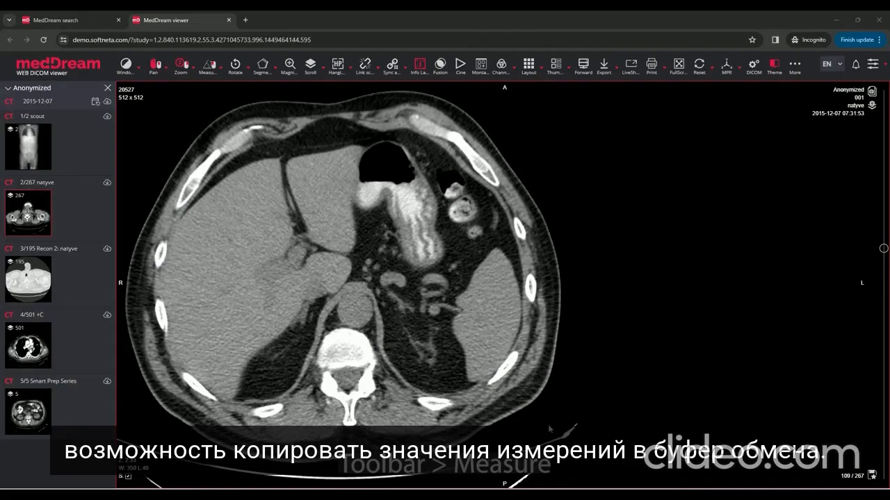
- Measure a line about 47 mm long across the stomach's air pocket and a four-sided area of about 18,700 mm² over the liver
{"action": "left_click", "coordinate": [213, 68]}
{"action": "left_click", "coordinate": [221, 100]}
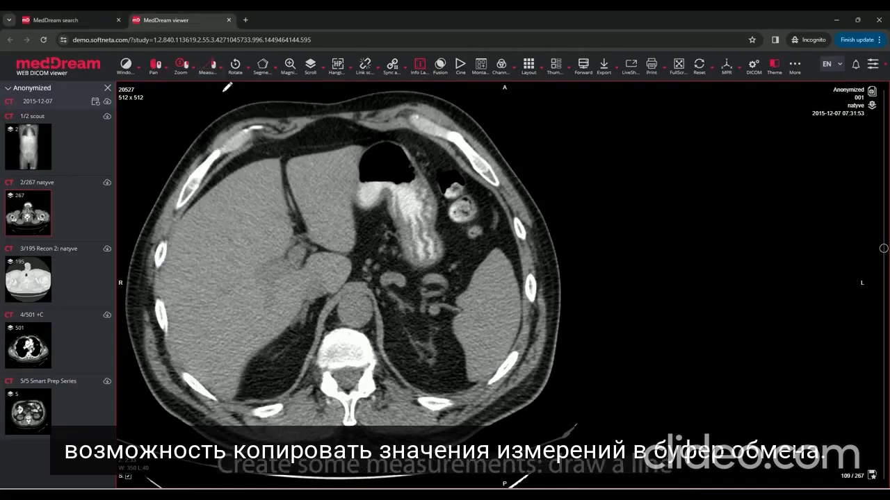
{"action": "left_click_drag", "start_coordinate": [357, 165], "coordinate": [414, 173]}
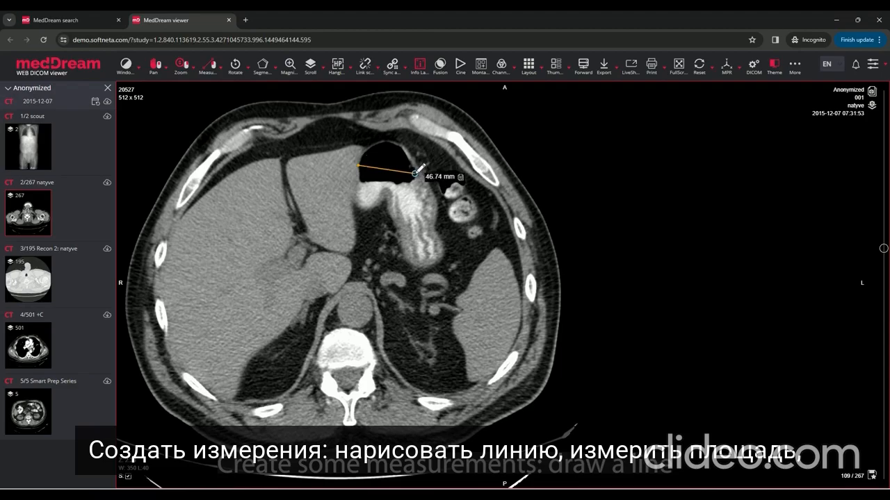
{"action": "left_click", "coordinate": [210, 66]}
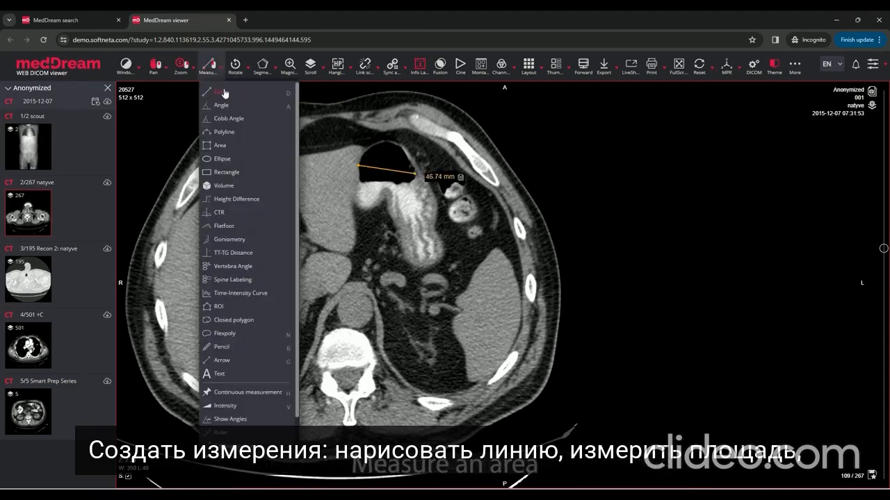
{"action": "left_click", "coordinate": [222, 147]}
{"action": "mouse_move", "coordinate": [173, 240]}
{"action": "left_mouse_down"}
{"action": "mouse_move", "coordinate": [172, 330]}
{"action": "mouse_move", "coordinate": [209, 382]}
{"action": "mouse_move", "coordinate": [353, 402]}
{"action": "mouse_move", "coordinate": [337, 217]}
{"action": "left_mouse_up"}
- Measure an ellipse about 4.5 by 4.7 cm over the lower stomach and a rectangle about 8.3 by 3.6 cm over the upper liver
{"action": "left_click", "coordinate": [219, 73]}
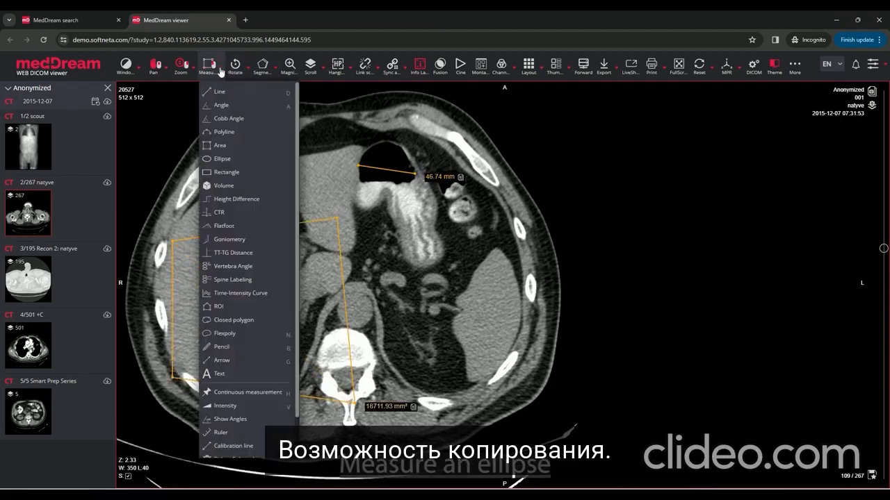
{"action": "left_click", "coordinate": [224, 151]}
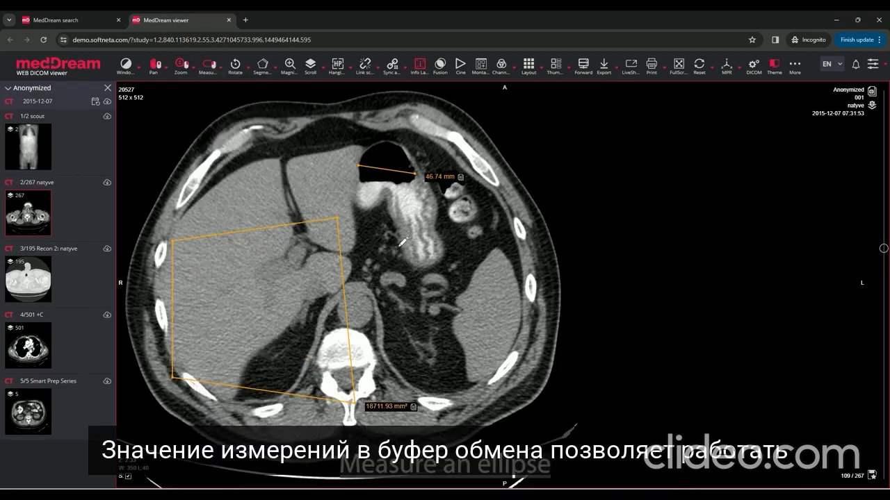
{"action": "left_click_drag", "start_coordinate": [398, 225], "coordinate": [453, 282]}
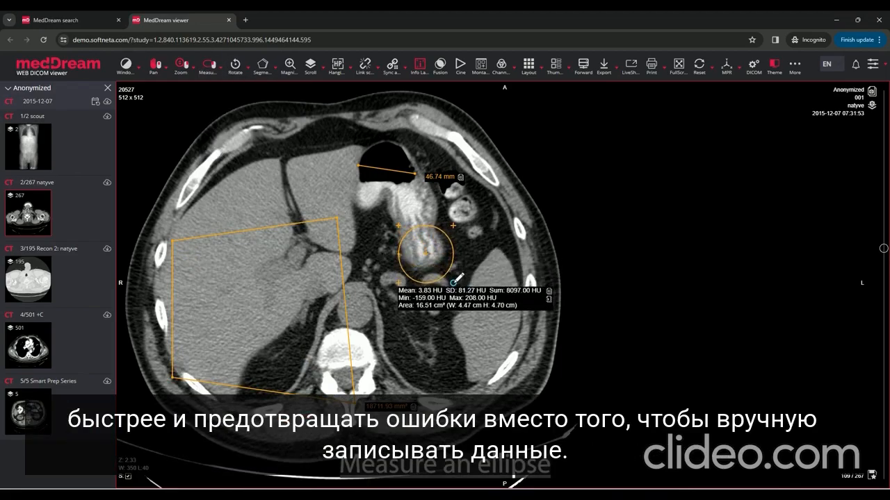
{"action": "left_click", "coordinate": [221, 72]}
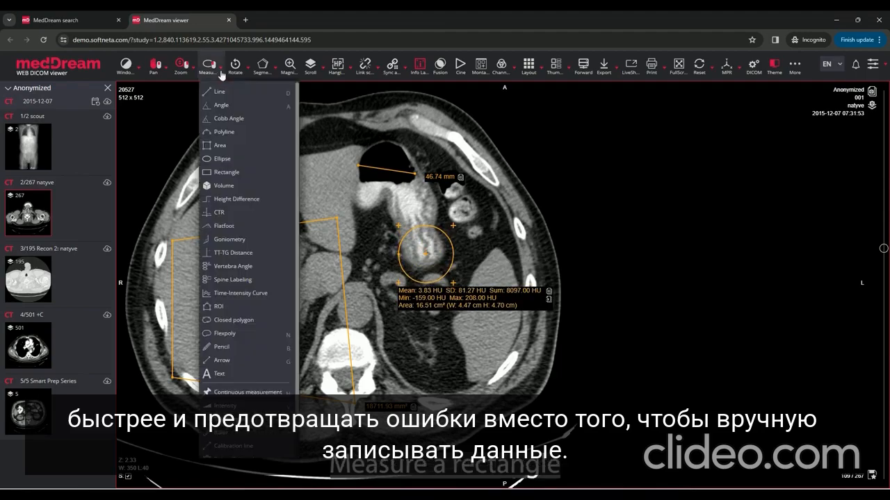
{"action": "left_click", "coordinate": [221, 172]}
{"action": "left_click_drag", "start_coordinate": [221, 157], "coordinate": [322, 201]}
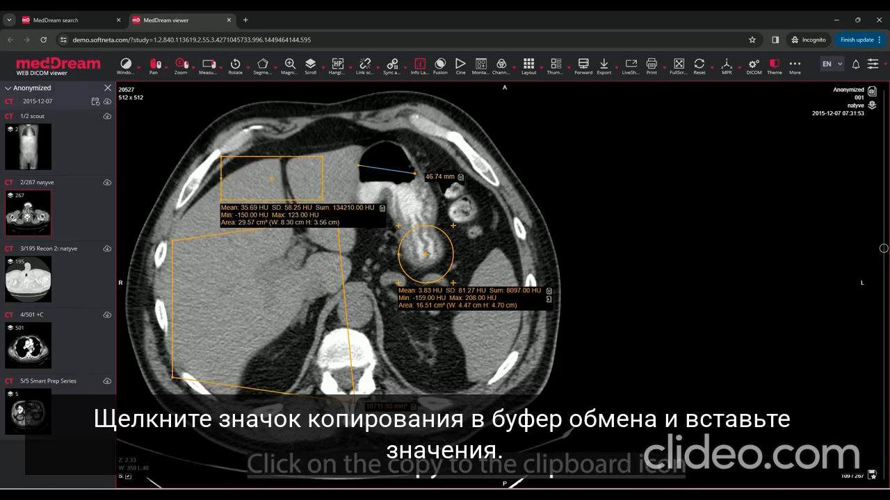
- Copy the line and rectangle measurement values to the clipboard and paste each into the Notepad document
{"action": "key", "text": "alt+Tab"}
{"action": "type", "text": "46.74 mm"}
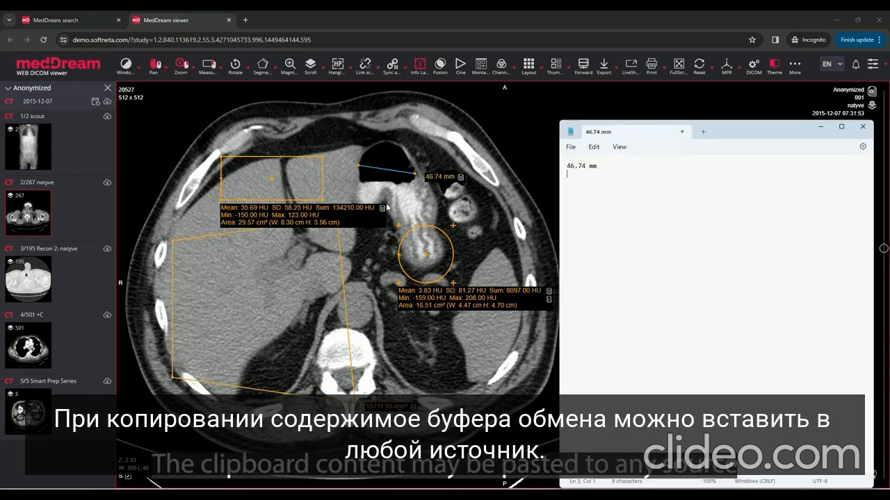
{"action": "key", "text": "alt+Tab"}
{"action": "key", "text": "alt+Tab"}
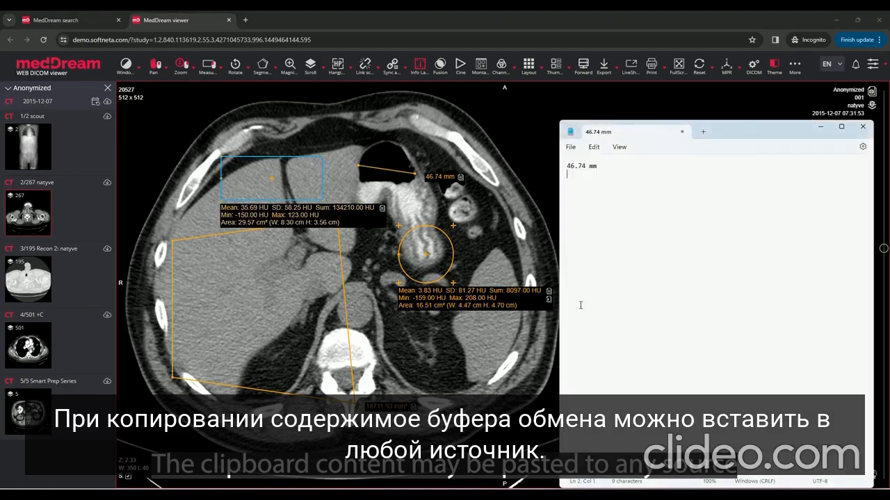
{"action": "type", "text": "Mean: 35.69 HU  SD: 58.25 HU  Sum: 134210.00 HU Min: -150.00 HU  Max: 123.00 HU Area: 29.57 cm² (W: 8.30 cm H: 3.56 cm)"}
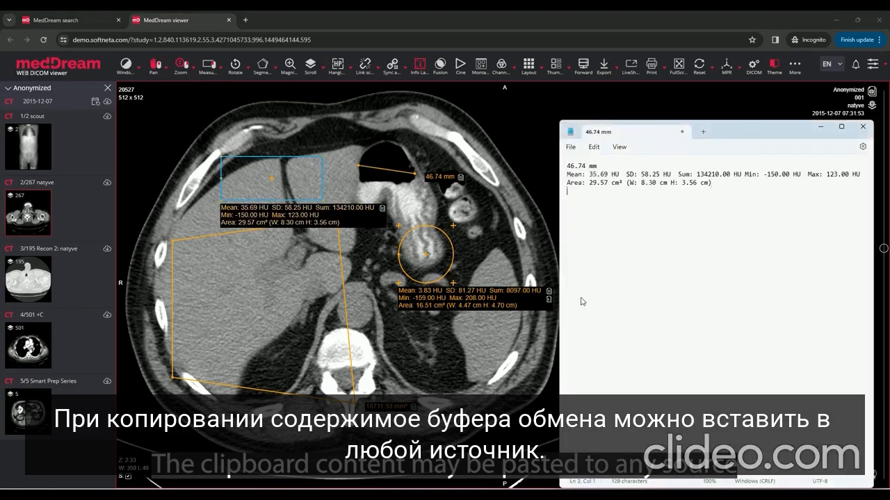
- Copy the ellipse and area measurement values to the clipboard and paste each below the existing values in Notepad
{"action": "left_click", "coordinate": [549, 292]}
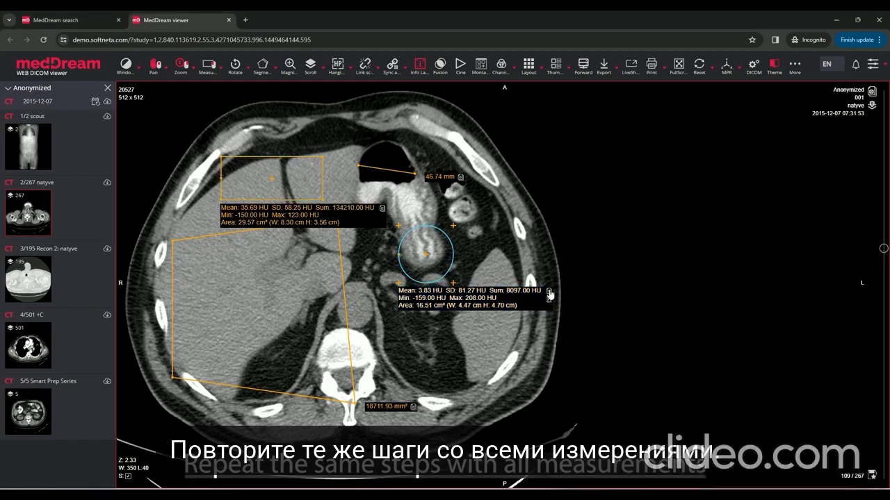
{"action": "key", "text": "alt+Tab"}
{"action": "key", "text": "ctrl+v"}
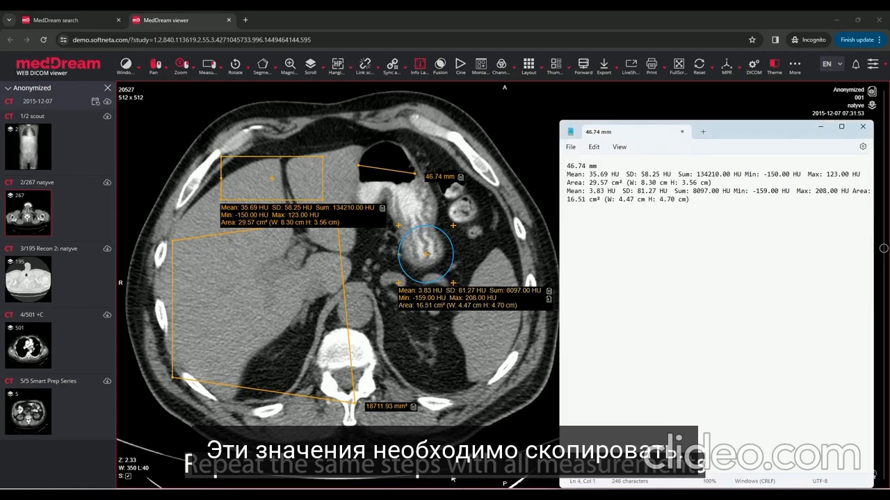
{"action": "left_click", "coordinate": [413, 406]}
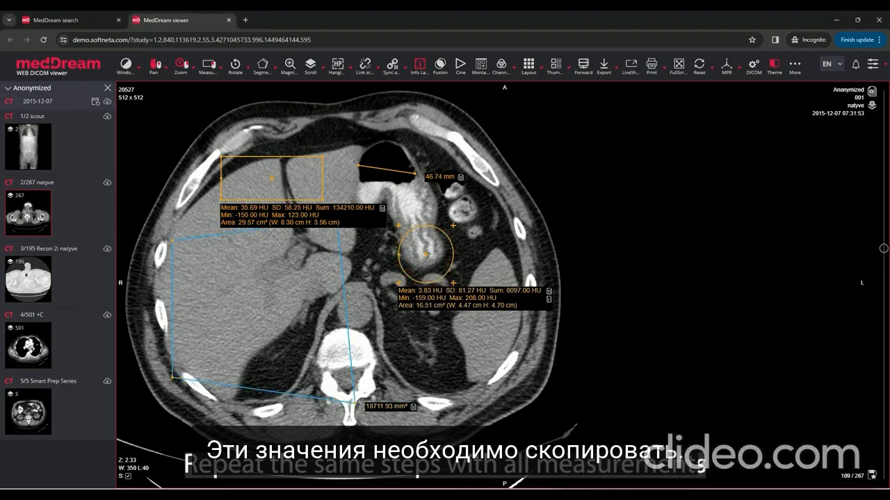
{"action": "key", "text": "alt+Tab"}
{"action": "key", "text": "ctrl+v"}
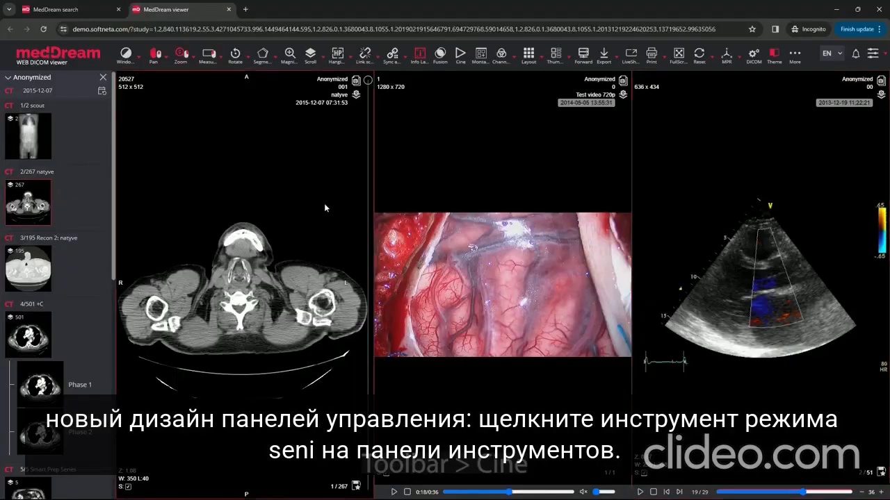
- Start Cine playback of the native CT series, pause it, and step forward nine images one at a time
{"action": "left_click", "coordinate": [461, 55]}
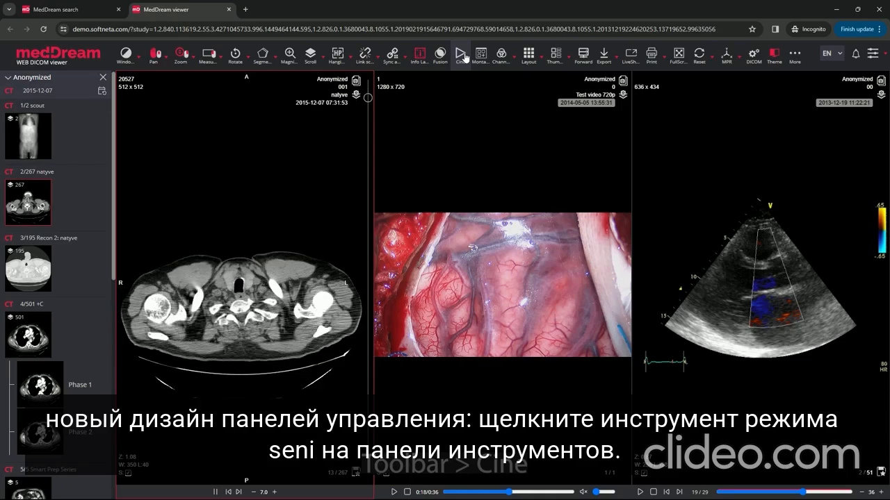
{"action": "left_click", "coordinate": [216, 492]}
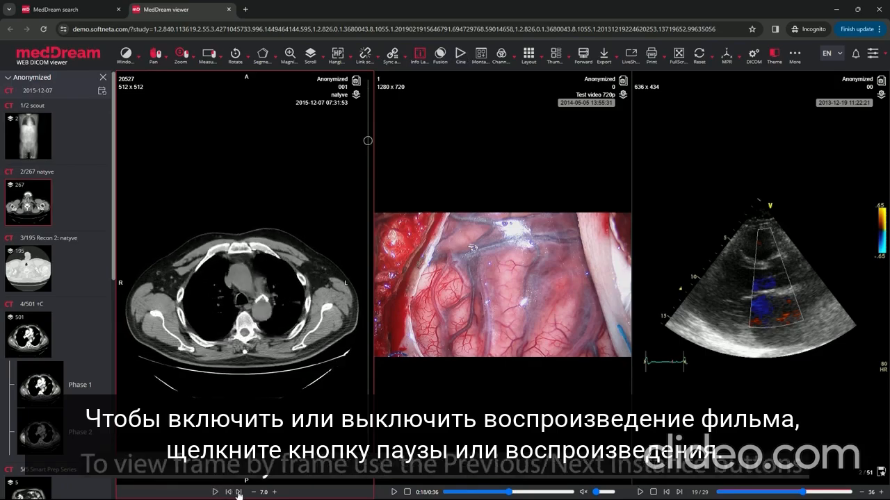
{"action": "left_click", "coordinate": [238, 492]}
{"action": "left_click", "coordinate": [239, 492]}
{"action": "left_click", "coordinate": [238, 492]}
{"action": "left_click", "coordinate": [239, 492]}
{"action": "left_click", "coordinate": [239, 492]}
{"action": "left_click", "coordinate": [238, 492]}
{"action": "left_click", "coordinate": [238, 492]}
{"action": "left_click", "coordinate": [239, 492]}
{"action": "left_click", "coordinate": [239, 492]}
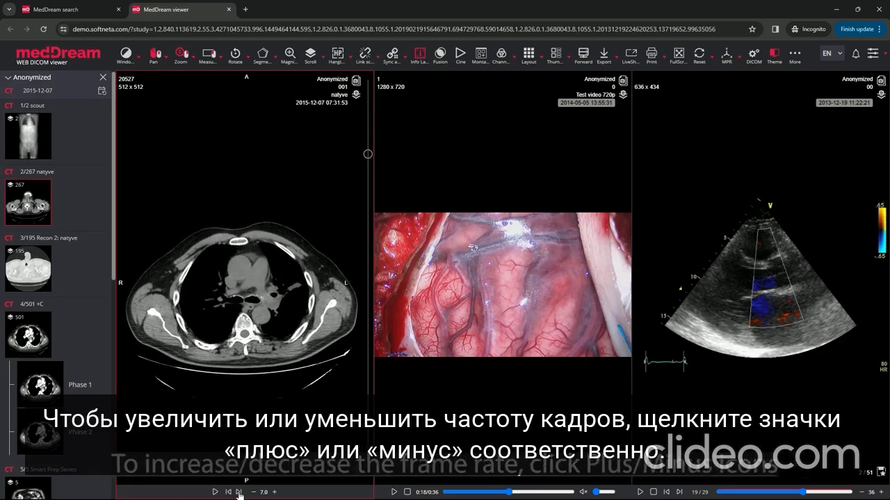
- Raise the CT series' Cine frame rate to 15.5 and reduce it to 6.5 during playback
{"action": "left_click", "coordinate": [275, 492]}
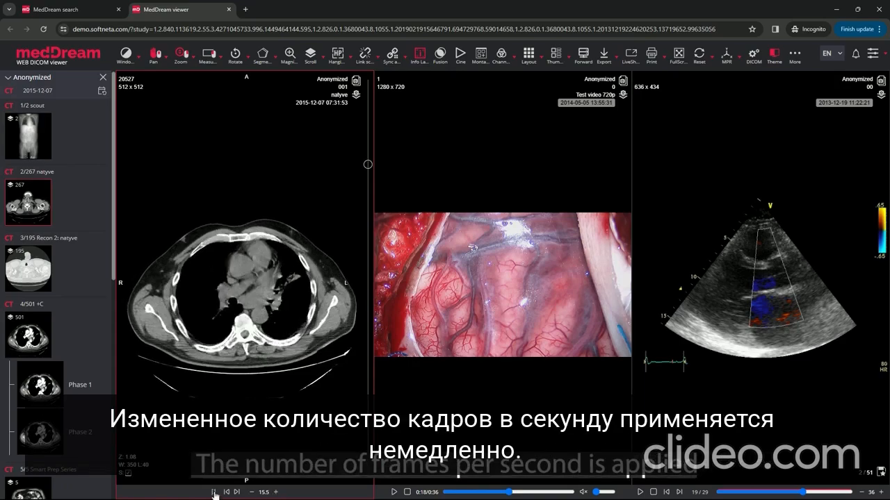
{"action": "left_click", "coordinate": [253, 492]}
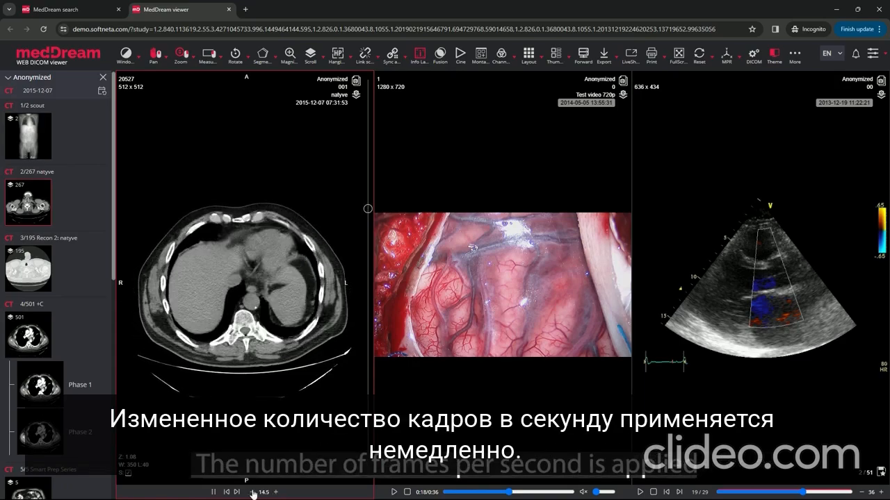
{"action": "left_click", "coordinate": [253, 492]}
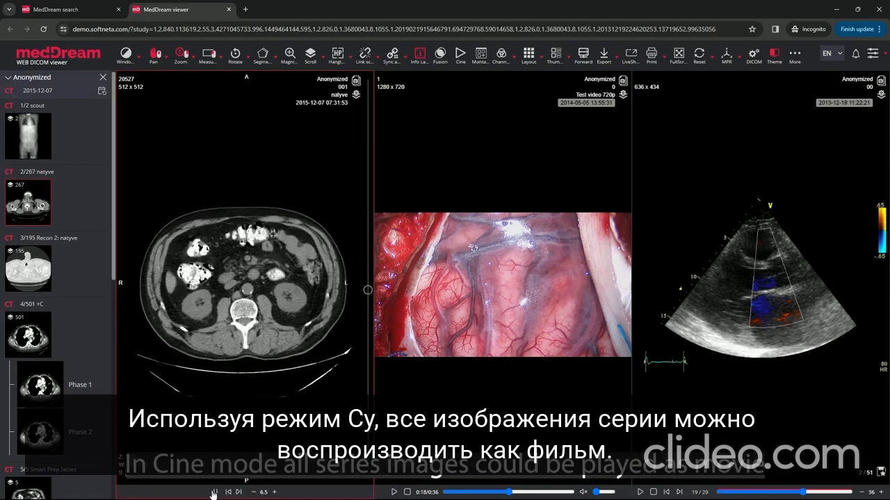
- Pause the CT series' Cine playback and play the Test video 720p, stopping it once to restart from the beginning
{"action": "left_click", "coordinate": [213, 492]}
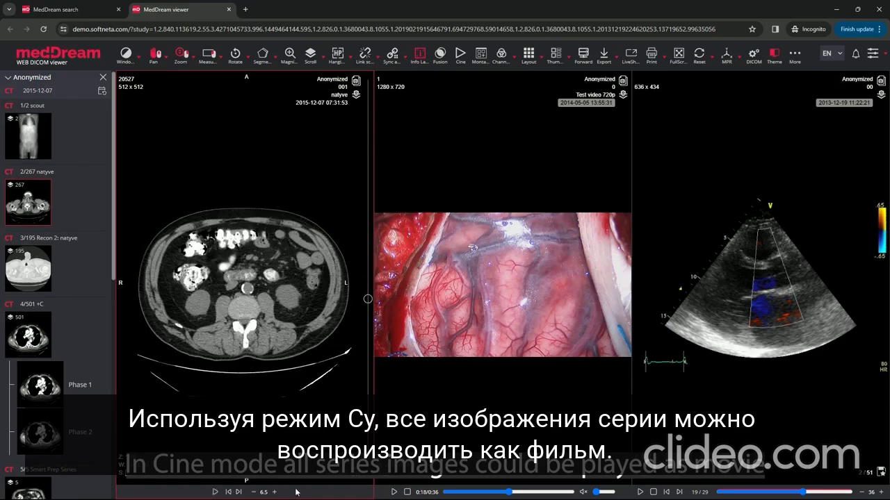
{"action": "left_click", "coordinate": [392, 493]}
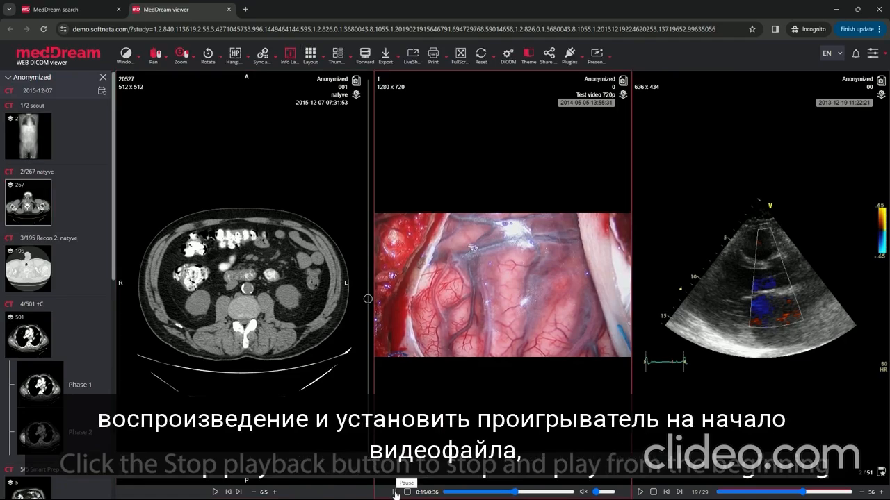
{"action": "left_click", "coordinate": [408, 492]}
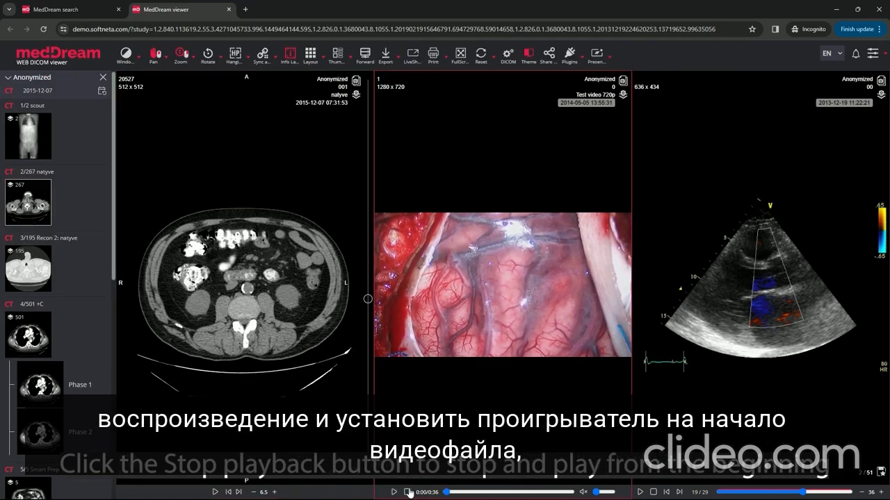
{"action": "left_click", "coordinate": [393, 493]}
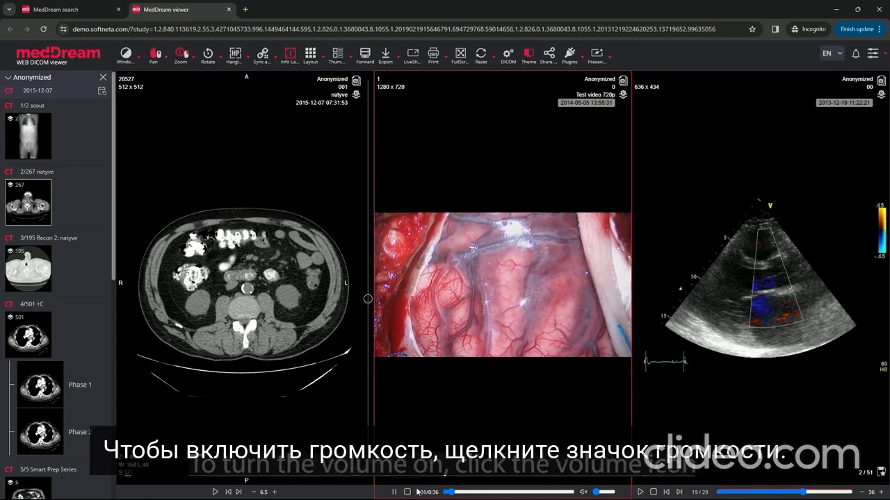
- Turn on the playing video's sound, lower its volume to mute, and pause the video
{"action": "left_click", "coordinate": [604, 492]}
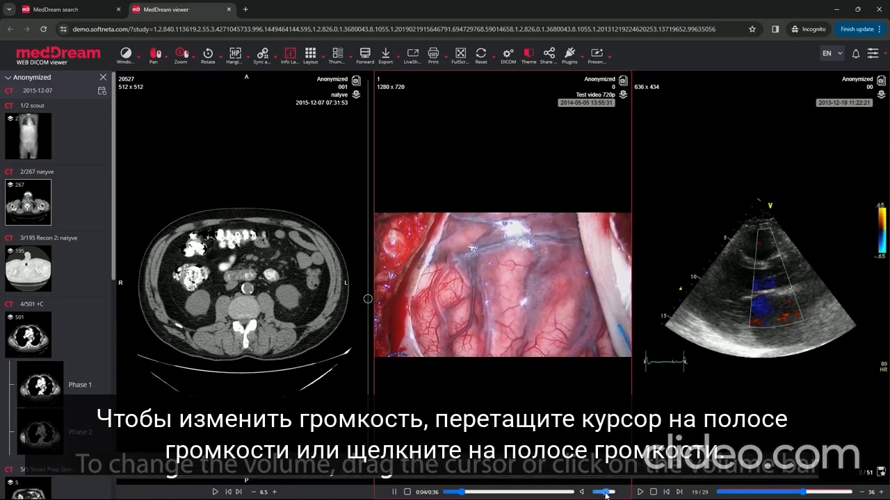
{"action": "left_click_drag", "start_coordinate": [606, 494], "coordinate": [587, 496]}
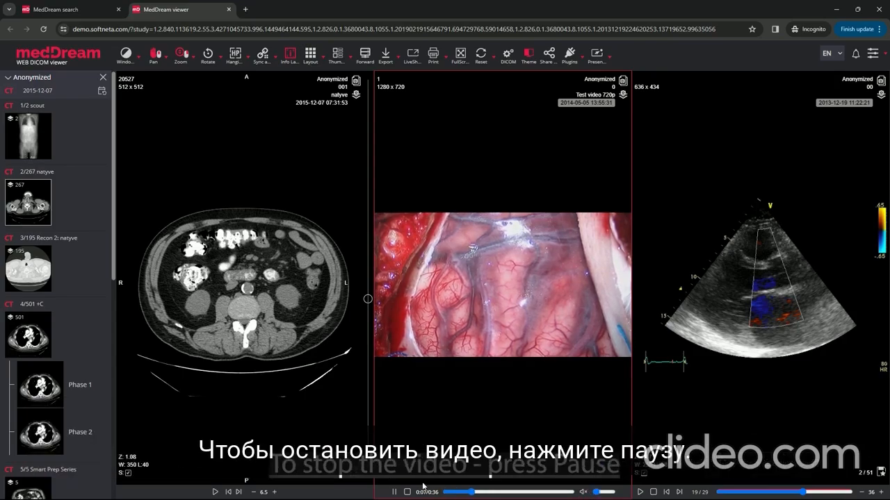
{"action": "left_click", "coordinate": [394, 493]}
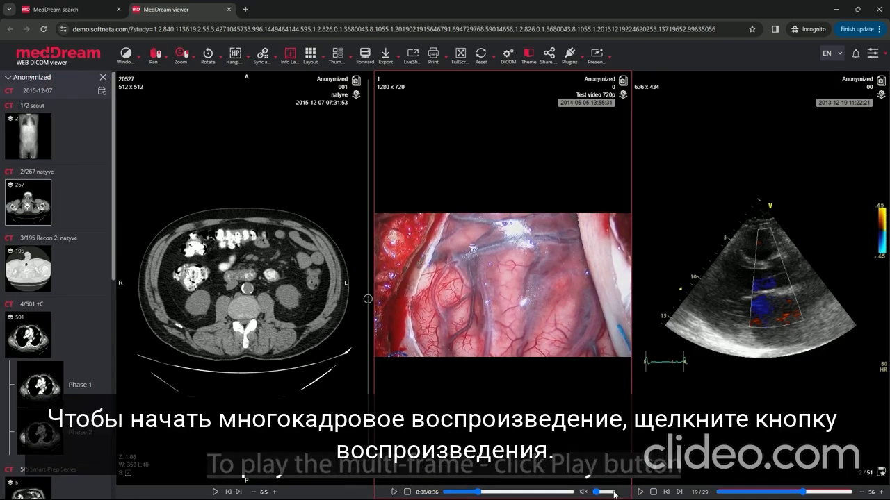
- Play the ultrasound multi-frame, stop it to return to the start, and play it again
{"action": "left_click", "coordinate": [639, 492]}
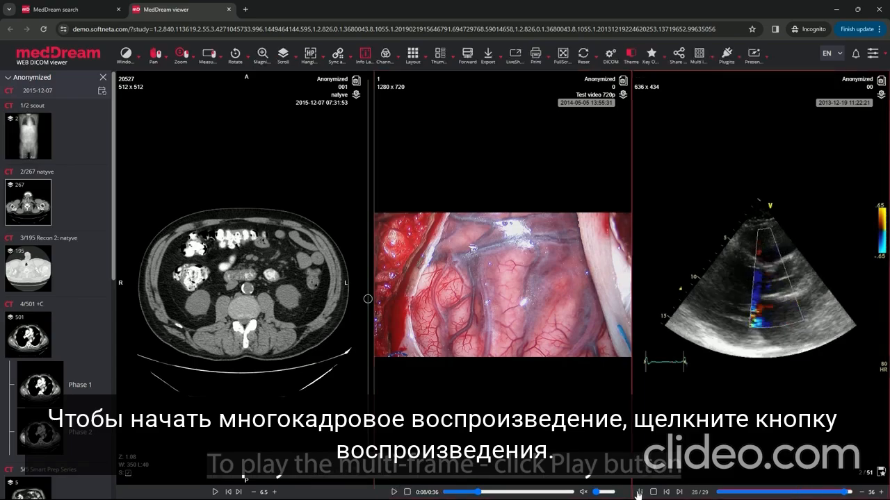
{"action": "left_click", "coordinate": [653, 492]}
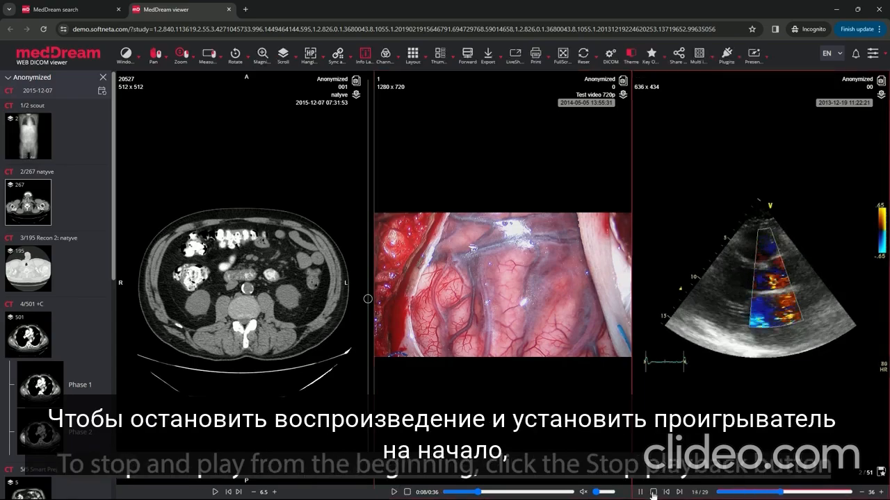
{"action": "left_click", "coordinate": [640, 493]}
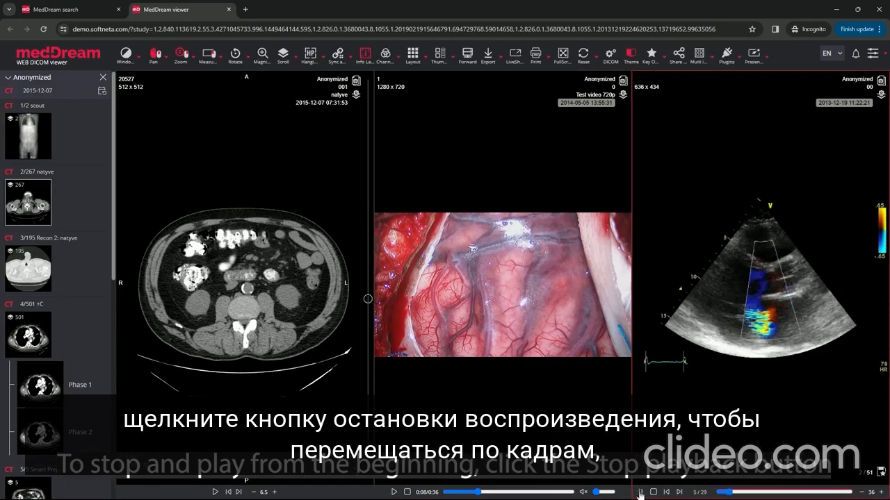
- Step through the ultrasound multi-frame one frame at a time, forward to frame 23
{"action": "left_click", "coordinate": [679, 492]}
{"action": "left_click", "coordinate": [679, 493]}
{"action": "left_click", "coordinate": [679, 493]}
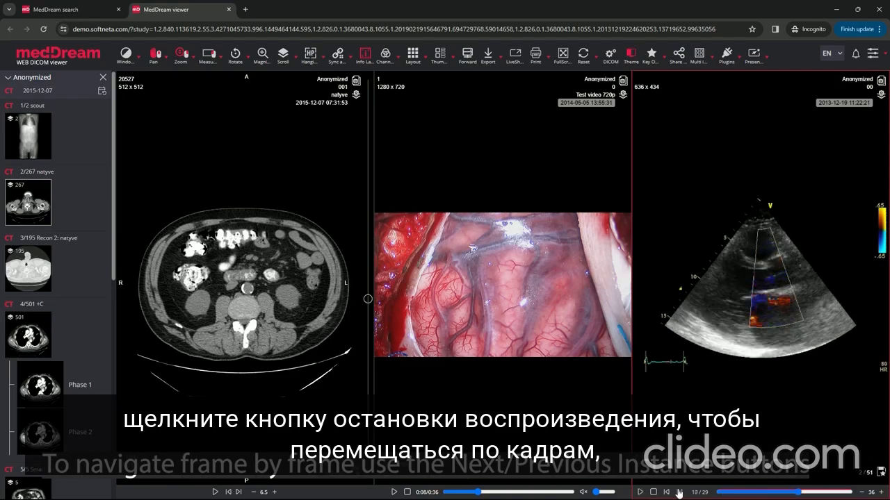
{"action": "left_click", "coordinate": [679, 492]}
{"action": "left_click", "coordinate": [679, 493]}
{"action": "left_click", "coordinate": [679, 493]}
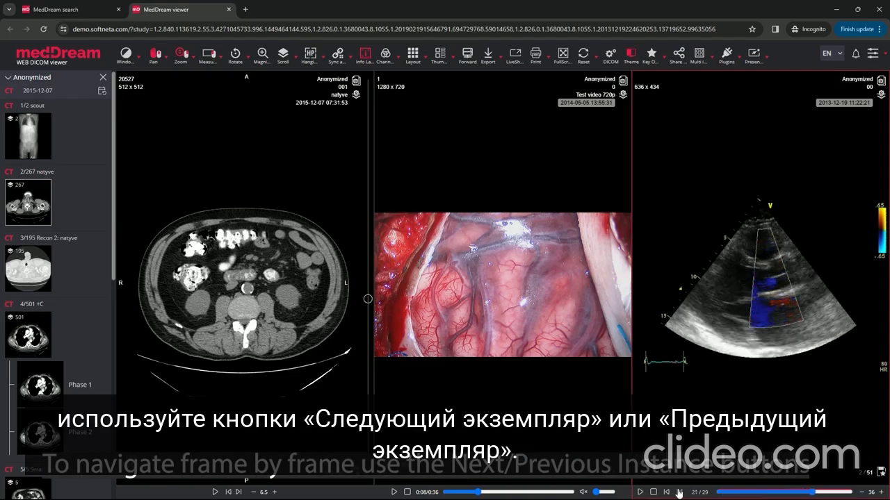
{"action": "left_click", "coordinate": [679, 493]}
- Reduce the ultrasound multi-frame's frame rate to 17 and start its playback
{"action": "left_click", "coordinate": [862, 492]}
{"action": "left_click", "coordinate": [862, 492]}
{"action": "left_click", "coordinate": [862, 492]}
{"action": "left_click", "coordinate": [862, 492]}
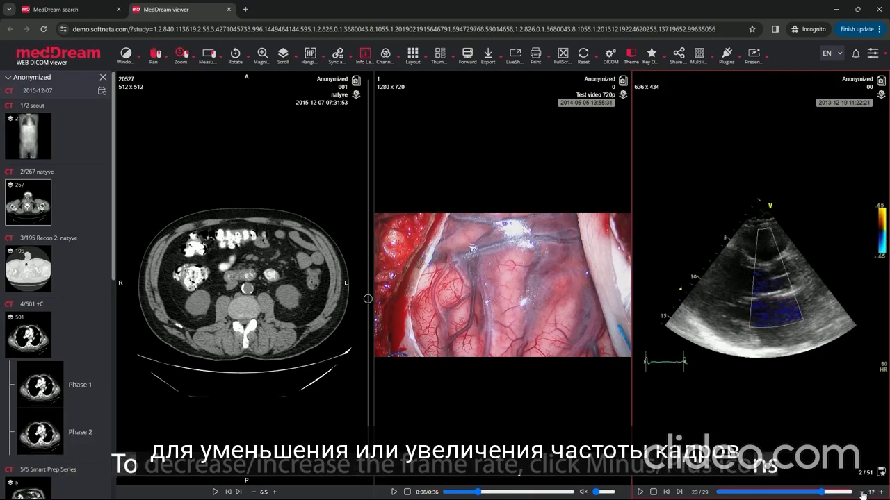
{"action": "left_click", "coordinate": [640, 492]}
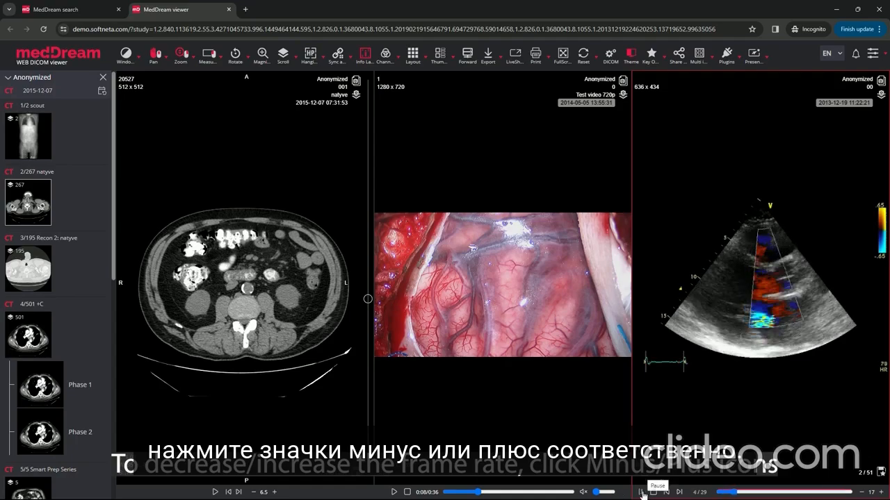
- Raise the ultrasound's frame rate above 29 and reduce it to below 9 during playback
{"action": "left_click", "coordinate": [880, 492]}
{"action": "left_click", "coordinate": [881, 492]}
{"action": "left_click", "coordinate": [881, 492]}
{"action": "left_click", "coordinate": [880, 492]}
{"action": "left_click", "coordinate": [881, 492]}
{"action": "left_click", "coordinate": [881, 492]}
{"action": "left_click", "coordinate": [880, 492]}
{"action": "left_click", "coordinate": [881, 493]}
{"action": "left_click", "coordinate": [881, 492]}
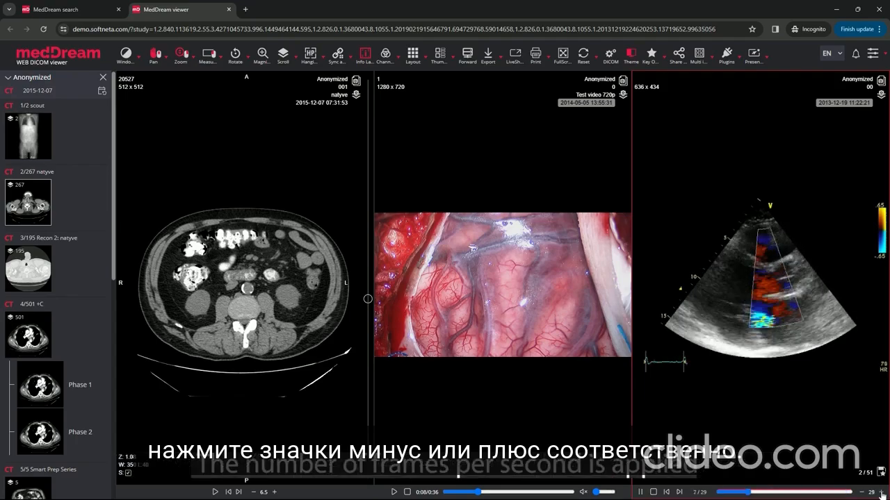
{"action": "left_click", "coordinate": [881, 492]}
{"action": "left_click", "coordinate": [880, 492]}
{"action": "left_click", "coordinate": [880, 492]}
{"action": "left_click", "coordinate": [881, 492]}
{"action": "left_click", "coordinate": [862, 492]}
{"action": "left_click", "coordinate": [862, 492]}
{"action": "left_click", "coordinate": [862, 492]}
{"action": "left_click", "coordinate": [862, 492]}
{"action": "left_click", "coordinate": [861, 492]}
{"action": "left_click", "coordinate": [862, 492]}
{"action": "left_click", "coordinate": [862, 492]}
{"action": "left_click", "coordinate": [862, 492]}
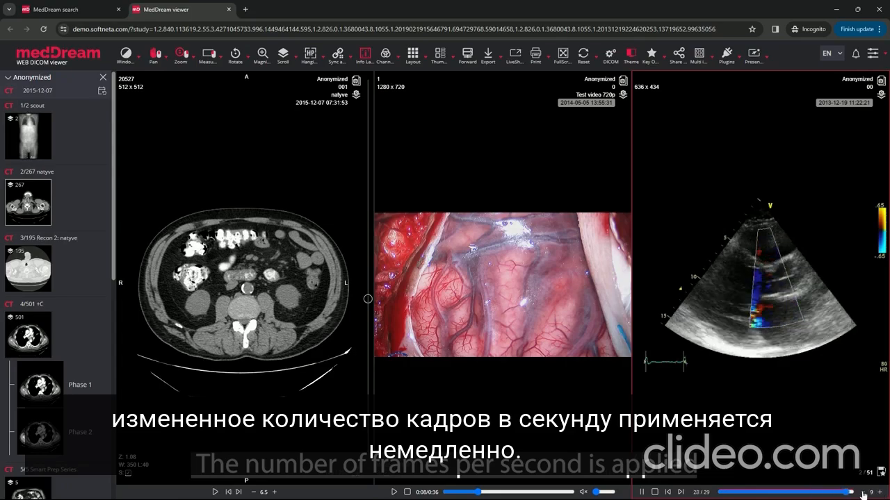
{"action": "left_click", "coordinate": [862, 492]}
{"action": "left_click", "coordinate": [862, 492]}
{"action": "left_click", "coordinate": [862, 492]}
{"action": "left_click", "coordinate": [862, 492]}
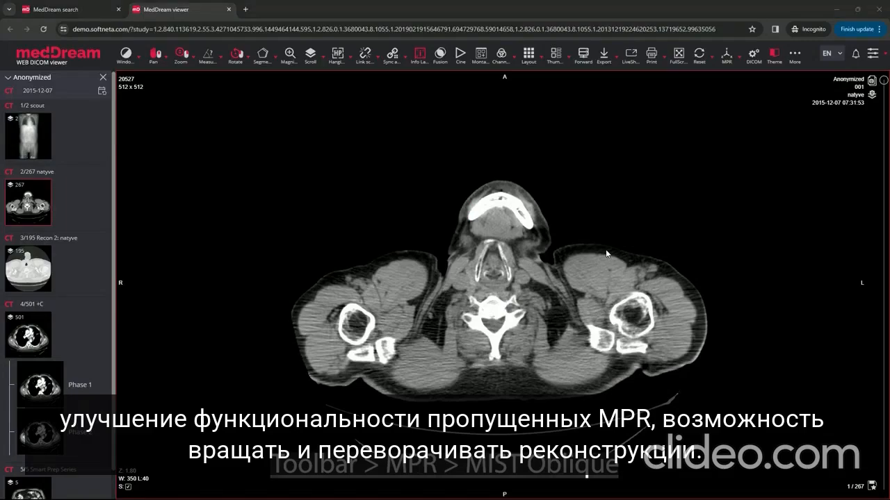
- Open the natyve CT series in MIST Oblique MPR and rotate the axial, coronal and sagittal reconstructions
{"action": "left_click", "coordinate": [726, 55]}
{"action": "left_click", "coordinate": [737, 142]}
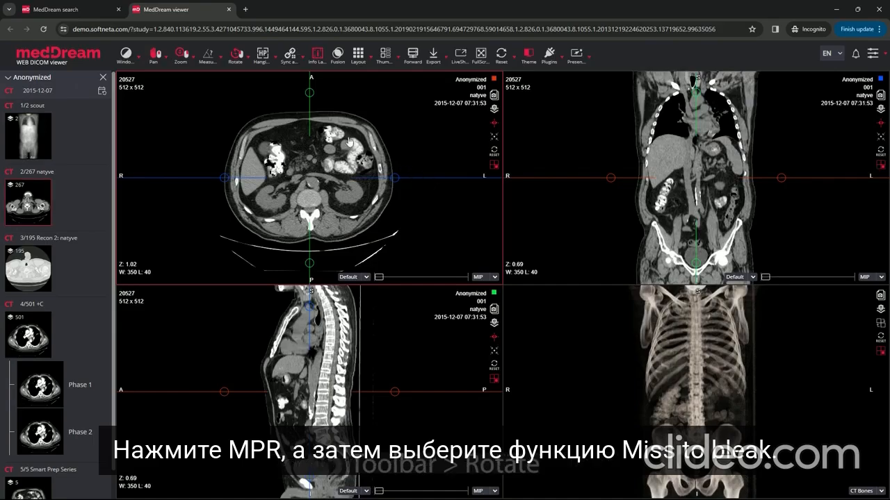
{"action": "left_click", "coordinate": [236, 57]}
{"action": "left_click_drag", "start_coordinate": [334, 114], "coordinate": [438, 174]}
{"action": "left_click_drag", "start_coordinate": [747, 126], "coordinate": [783, 176]}
{"action": "left_click_drag", "start_coordinate": [355, 328], "coordinate": [296, 343]}
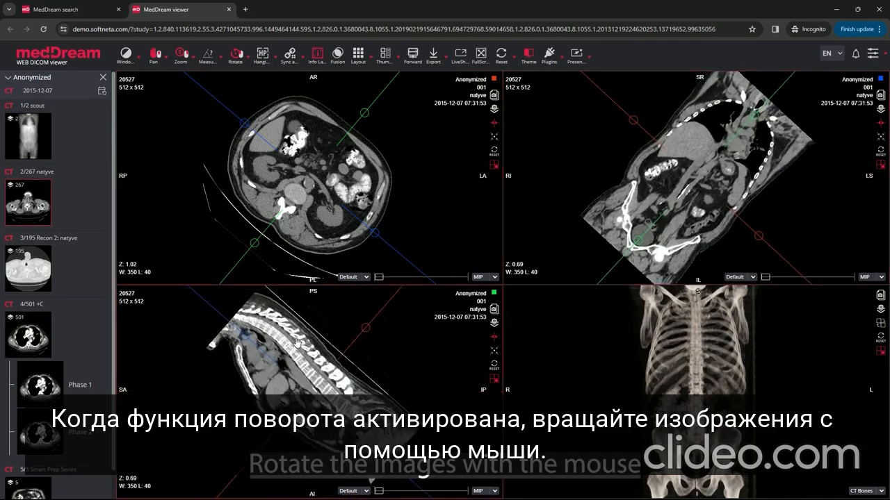
- Flip the sagittal, axial and coronal reconstructions horizontally, and reset all image manipulations
{"action": "left_click", "coordinate": [247, 58]}
{"action": "left_click", "coordinate": [251, 82]}
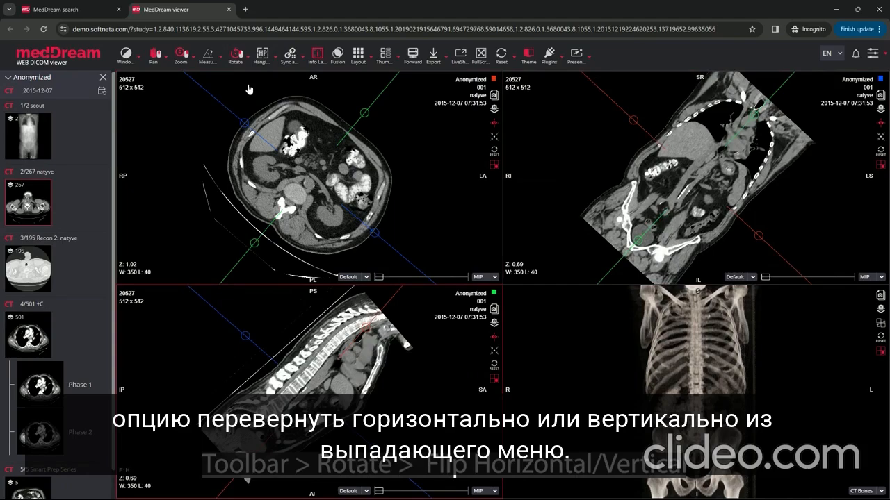
{"action": "left_click", "coordinate": [251, 62]}
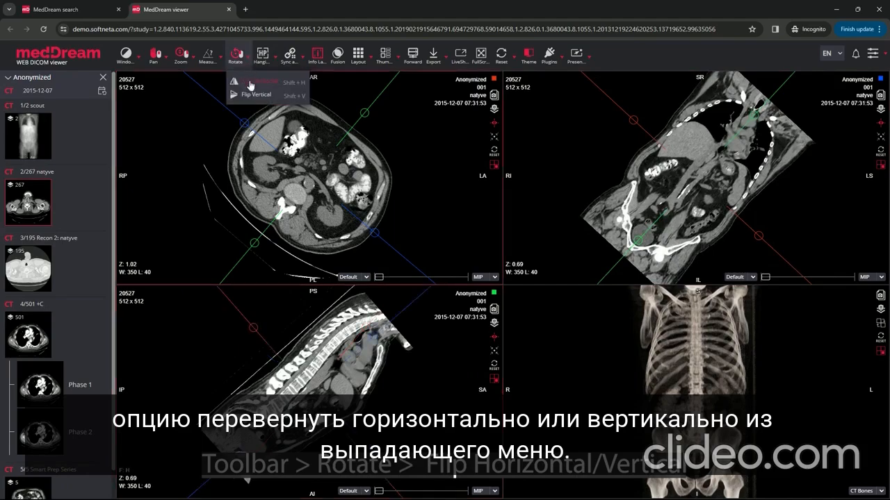
{"action": "left_click", "coordinate": [251, 82]}
{"action": "left_click", "coordinate": [248, 60]}
{"action": "left_click", "coordinate": [251, 83]}
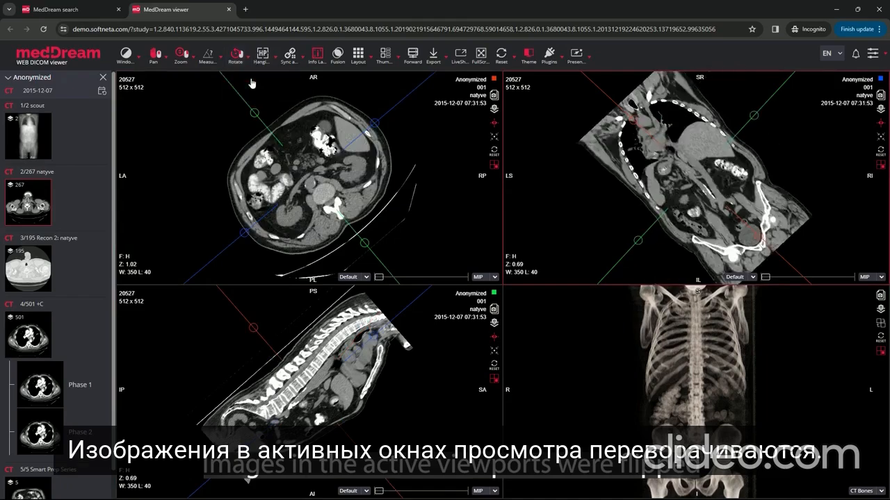
{"action": "left_click", "coordinate": [502, 60]}
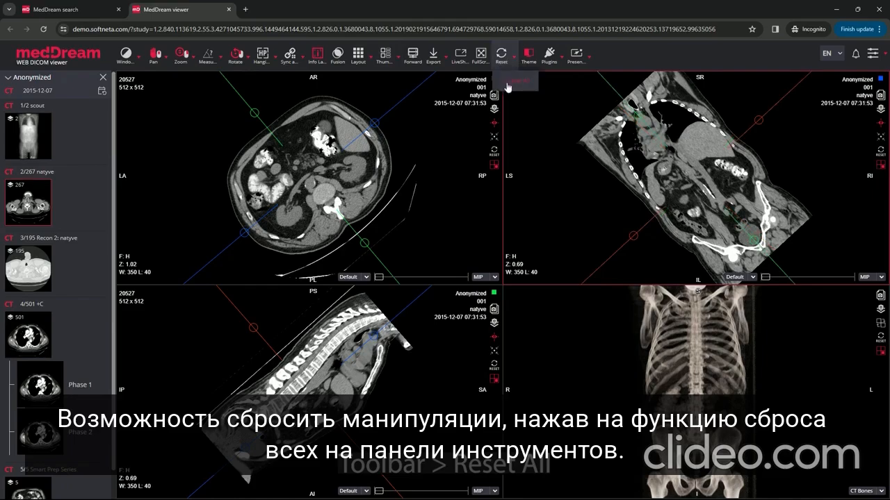
{"action": "left_click", "coordinate": [514, 82]}
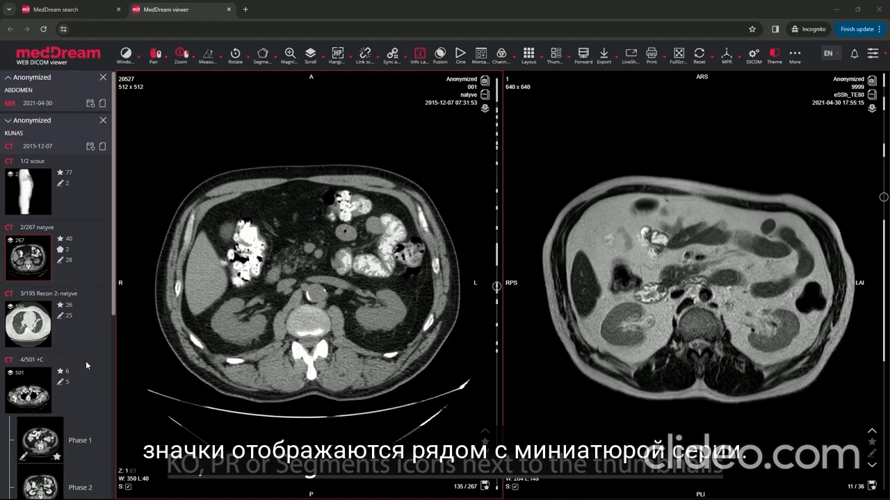
- Browse the natyve CT images that carry additional data, three forward to image 177 and seven back to image 97
{"action": "left_click", "coordinate": [487, 465]}
{"action": "left_click", "coordinate": [486, 465]}
{"action": "left_click", "coordinate": [486, 466]}
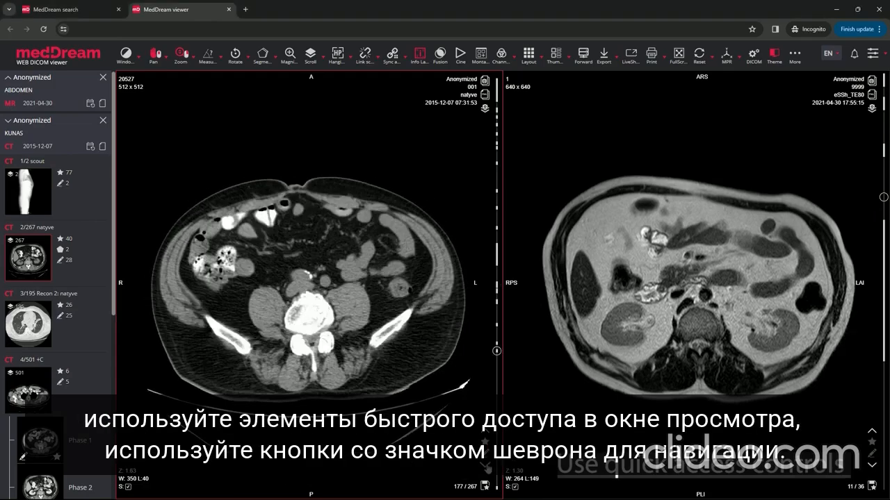
{"action": "left_click", "coordinate": [487, 432]}
{"action": "left_click", "coordinate": [487, 432]}
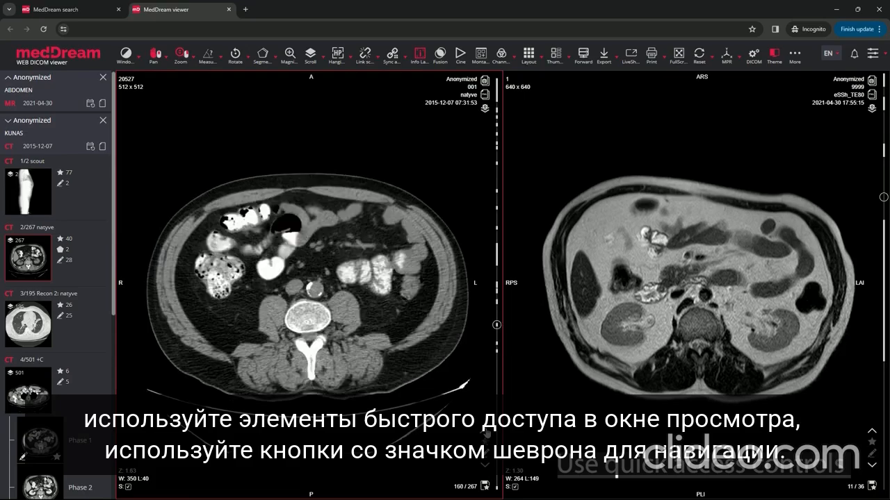
{"action": "left_click", "coordinate": [486, 432]}
{"action": "left_click", "coordinate": [487, 432]}
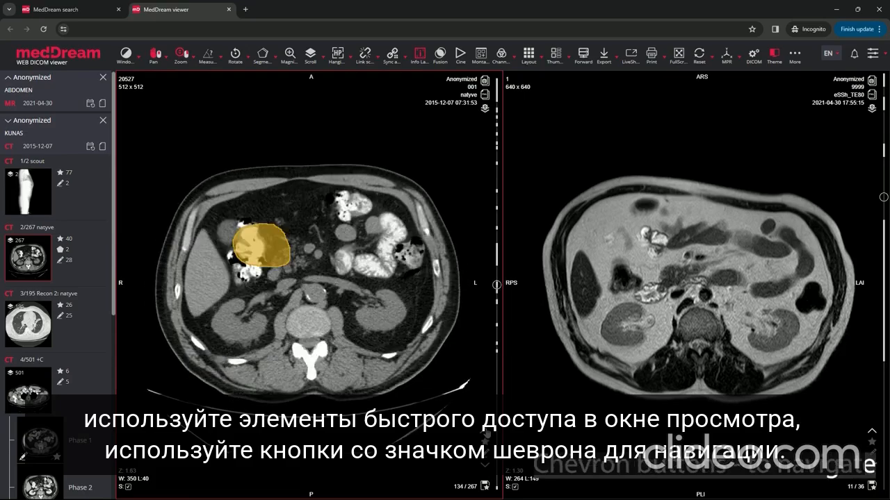
{"action": "left_click", "coordinate": [486, 432]}
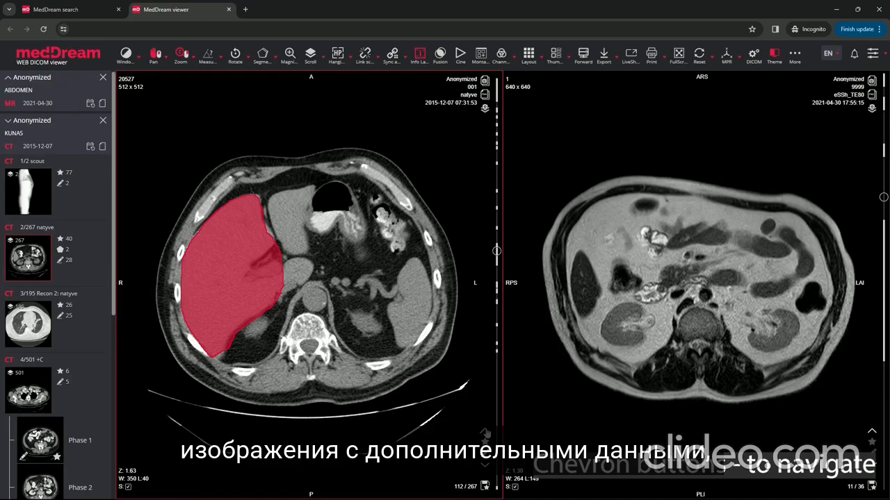
{"action": "left_click", "coordinate": [486, 432]}
{"action": "left_click", "coordinate": [487, 433]}
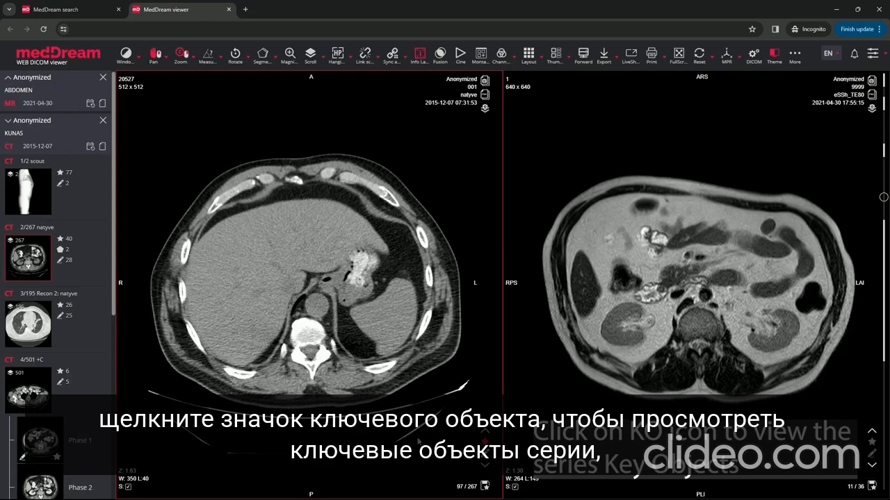
{"action": "left_click", "coordinate": [463, 439]}
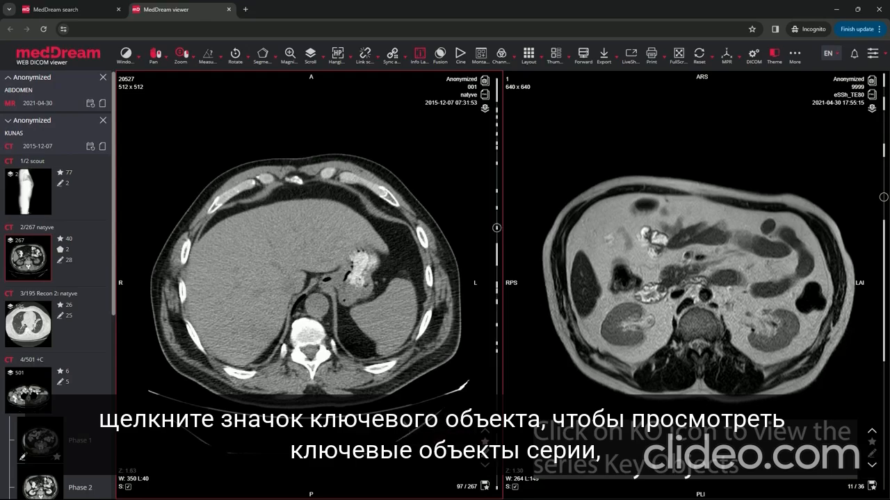
{"action": "left_click", "coordinate": [485, 466]}
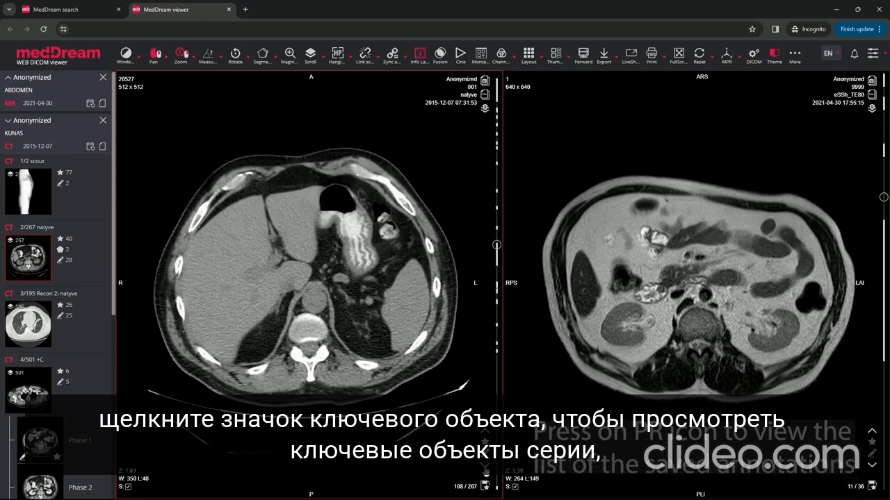
{"action": "left_click", "coordinate": [485, 467]}
{"action": "left_click", "coordinate": [486, 466]}
{"action": "left_click", "coordinate": [485, 454]}
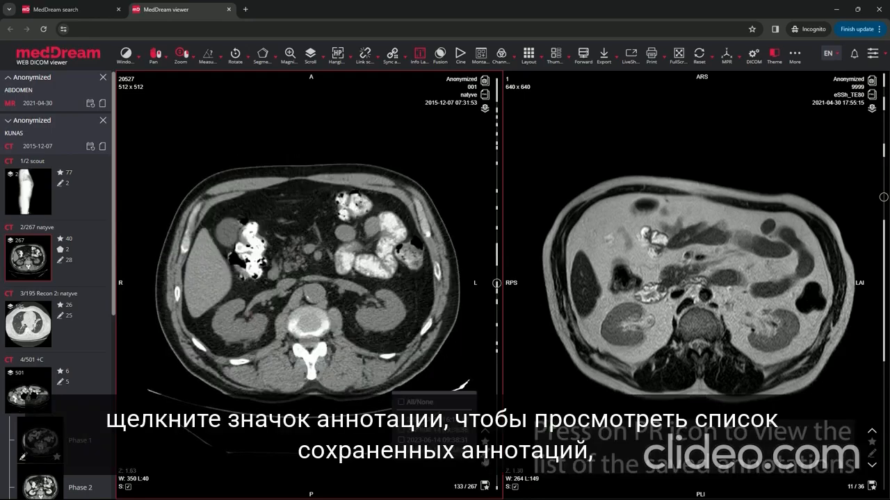
{"action": "left_click", "coordinate": [424, 428]}
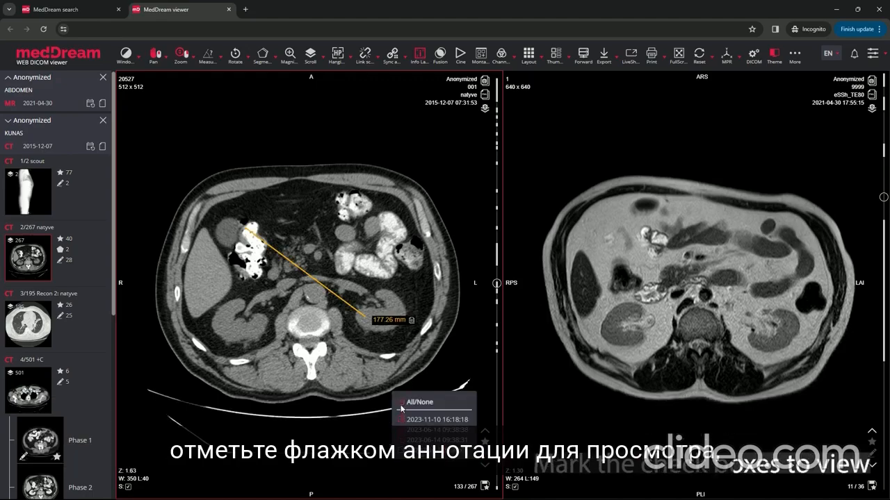
- Hide all saved annotations on the CT image and go back to image 112 with the liver segment
{"action": "left_click", "coordinate": [401, 407]}
{"action": "left_click", "coordinate": [486, 434]}
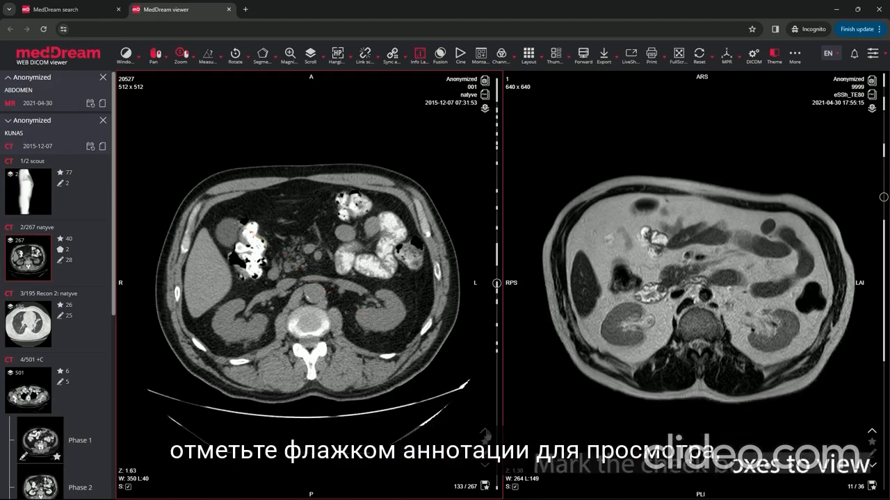
{"action": "left_click", "coordinate": [485, 432]}
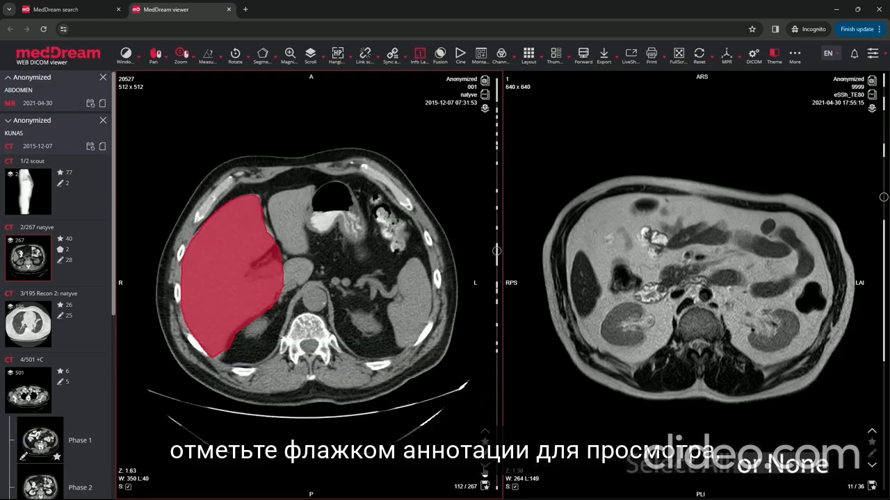
- Show all saved annotations on the liver-segment CT image, hide them again, and browse forward through the series past image 133
{"action": "left_click", "coordinate": [485, 467]}
{"action": "left_click", "coordinate": [401, 433]}
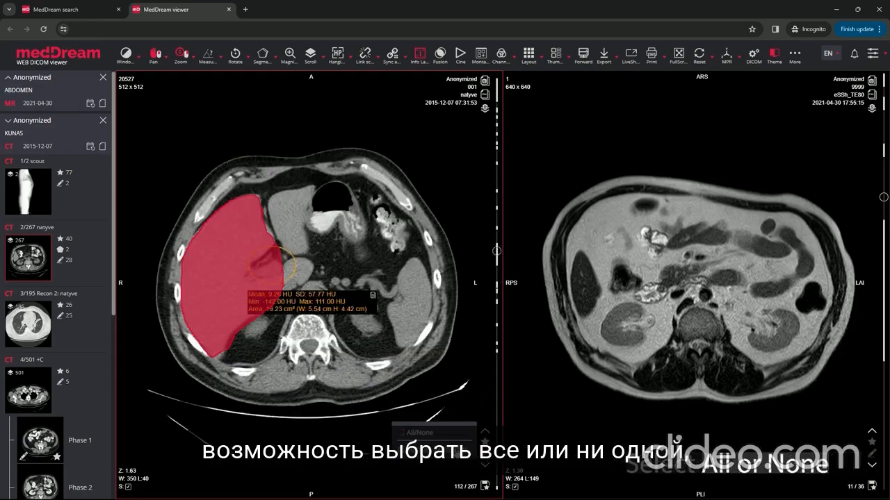
{"action": "left_click", "coordinate": [401, 433]}
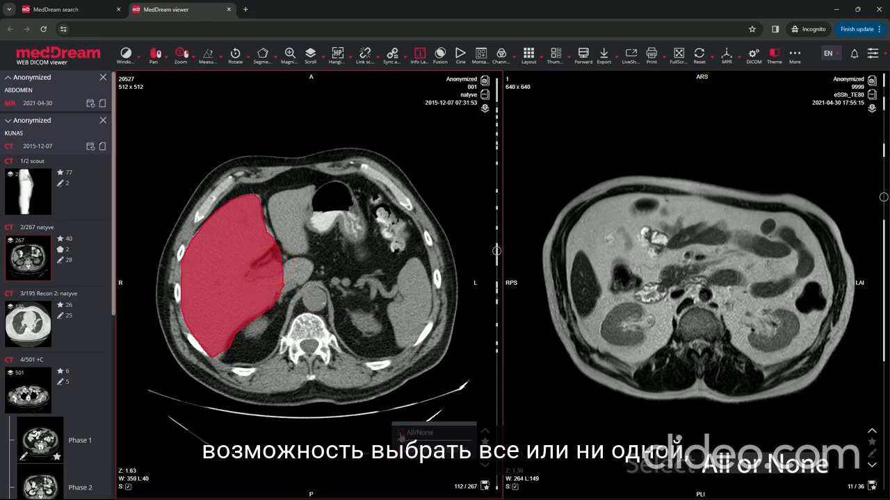
{"action": "scroll", "coordinate": [485, 465], "scroll_direction": "down", "scroll_amount": 20}
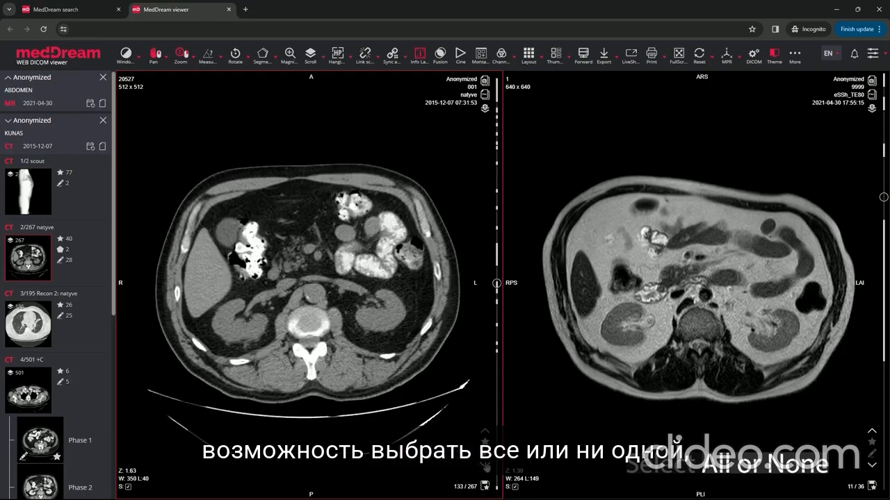
{"action": "scroll", "coordinate": [486, 464], "scroll_direction": "down", "scroll_amount": 10}
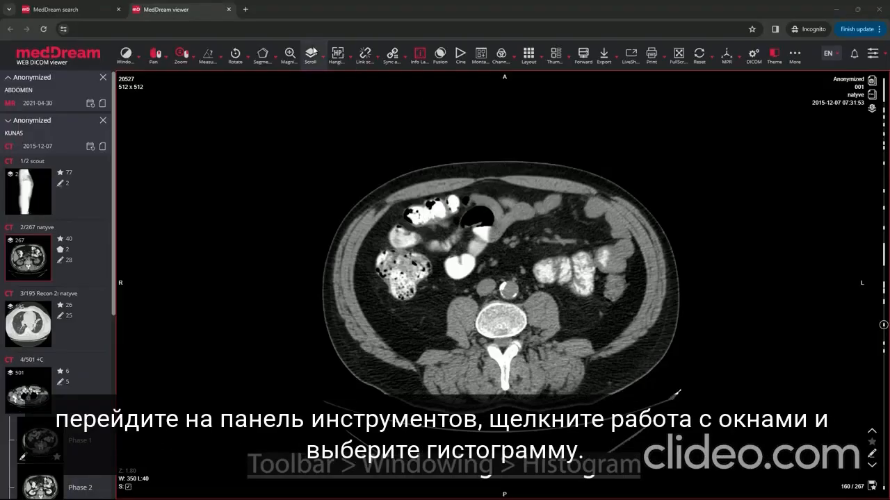
- Open the CT image's histogram, lower its Y-axis slider to magnify the pixel counts, and examine the bars
{"action": "left_click", "coordinate": [141, 61]}
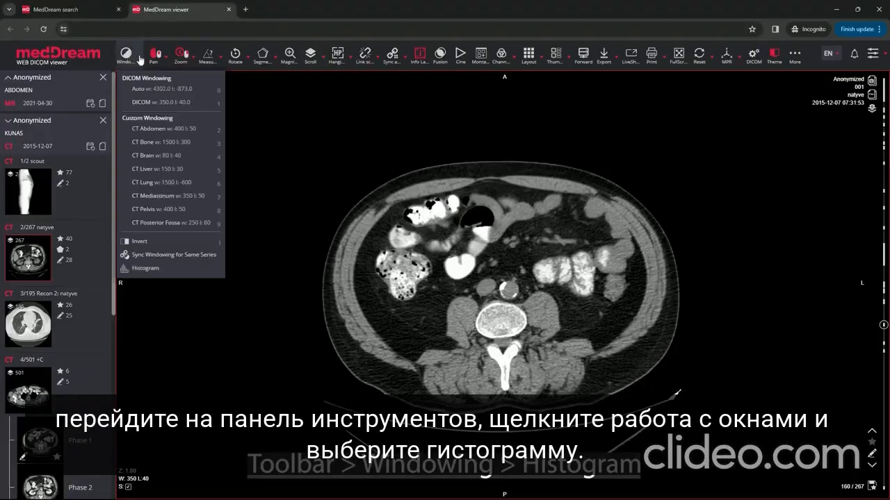
{"action": "left_click", "coordinate": [146, 270]}
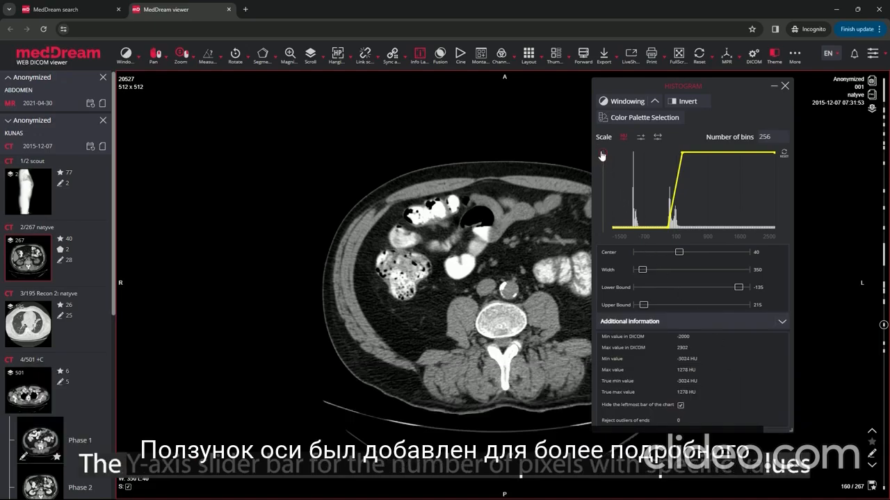
{"action": "left_click_drag", "start_coordinate": [602, 156], "coordinate": [602, 183]}
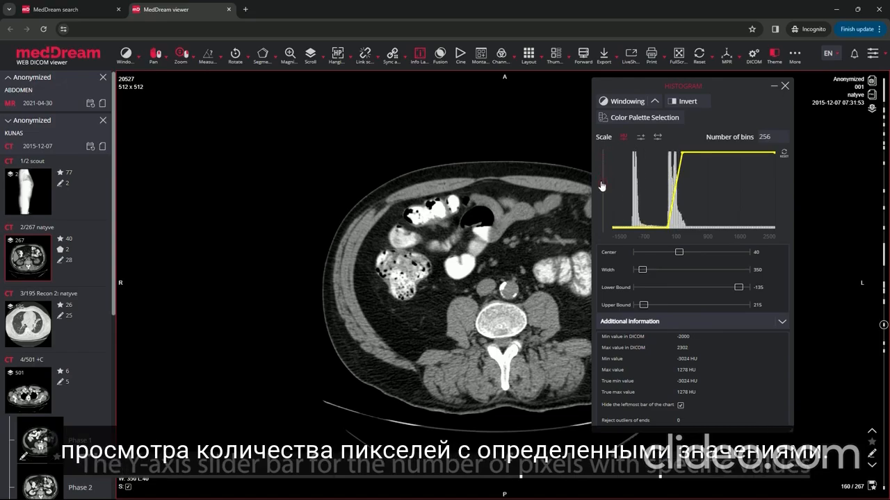
{"action": "mouse_move", "coordinate": [634, 210]}
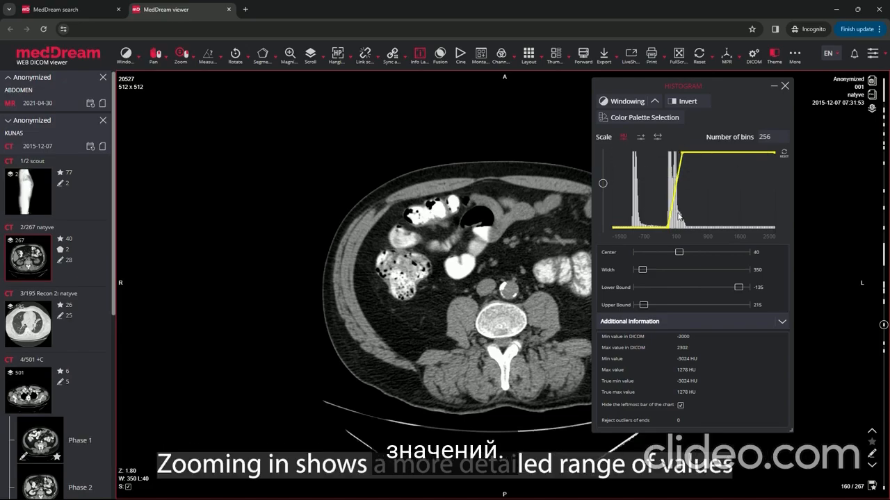
{"action": "mouse_move", "coordinate": [679, 216]}
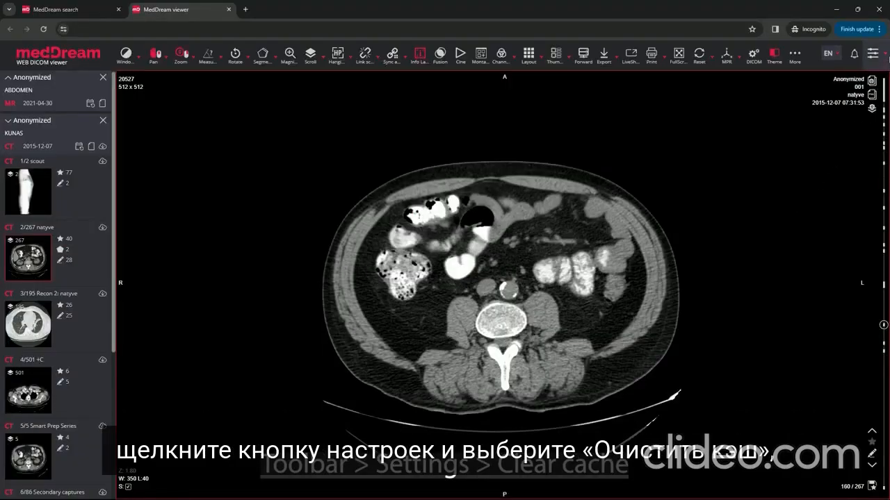
- Clear the study cache including the plugin caches, and close the Clear Cache dialog
{"action": "left_click", "coordinate": [886, 56]}
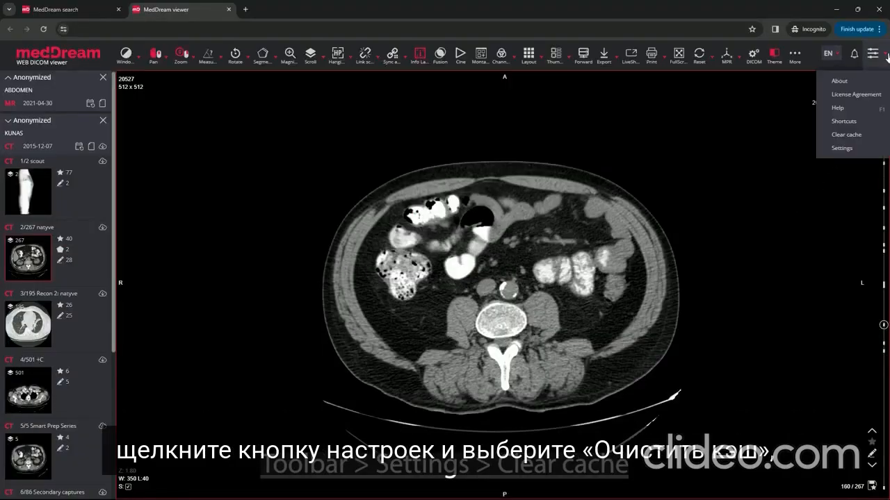
{"action": "left_click", "coordinate": [845, 135]}
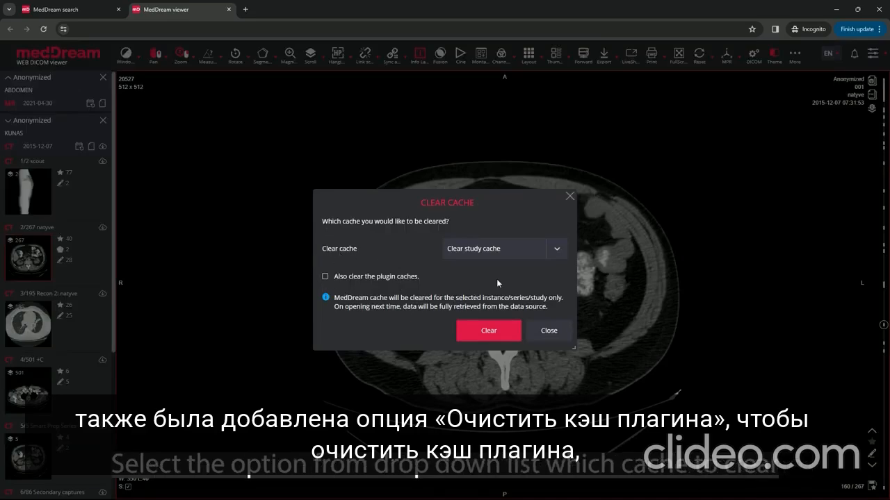
{"action": "left_click", "coordinate": [555, 252]}
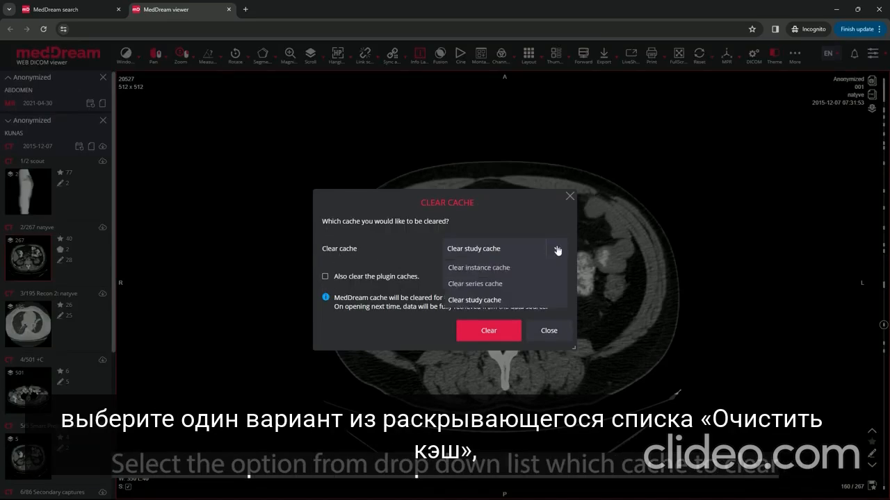
{"action": "left_click", "coordinate": [492, 300]}
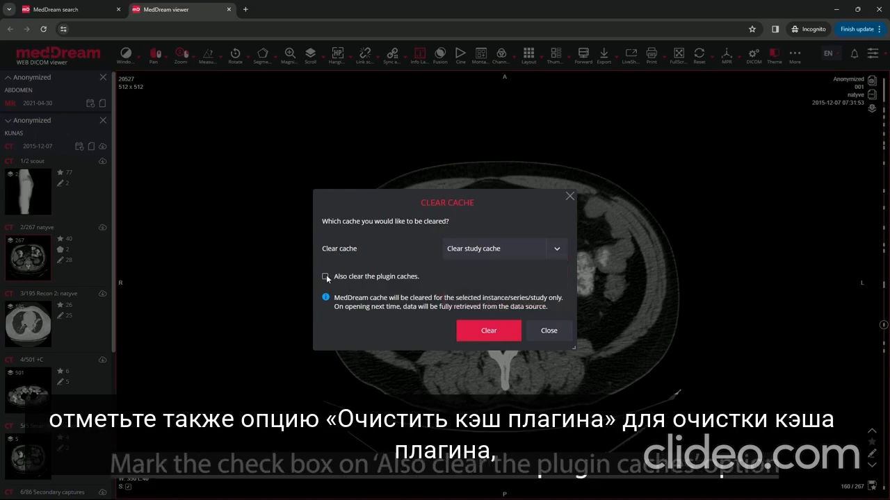
{"action": "left_click", "coordinate": [490, 339]}
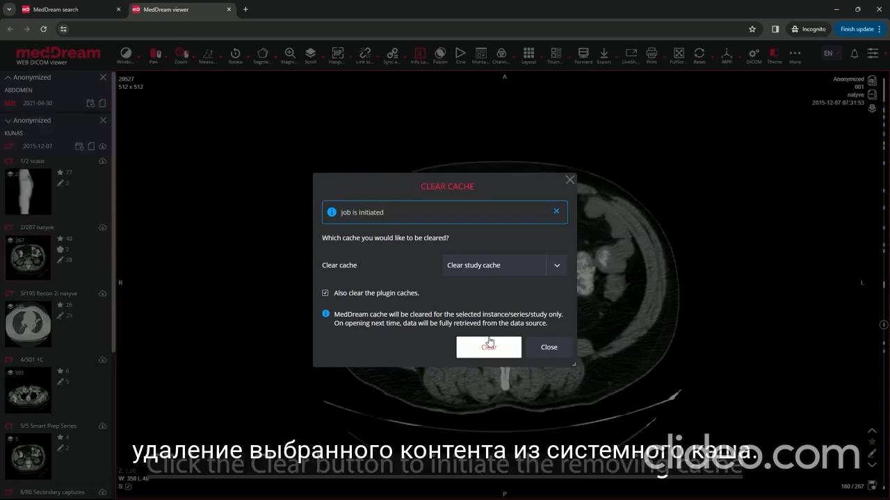
{"action": "left_click", "coordinate": [544, 348]}
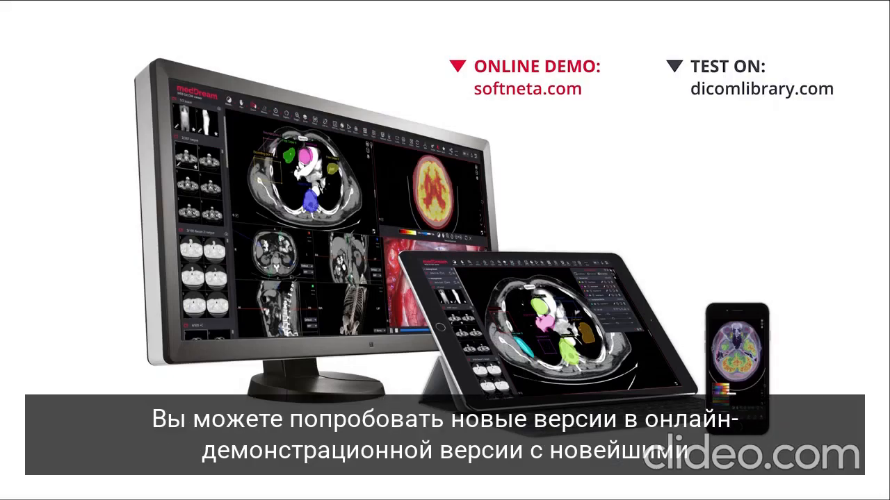